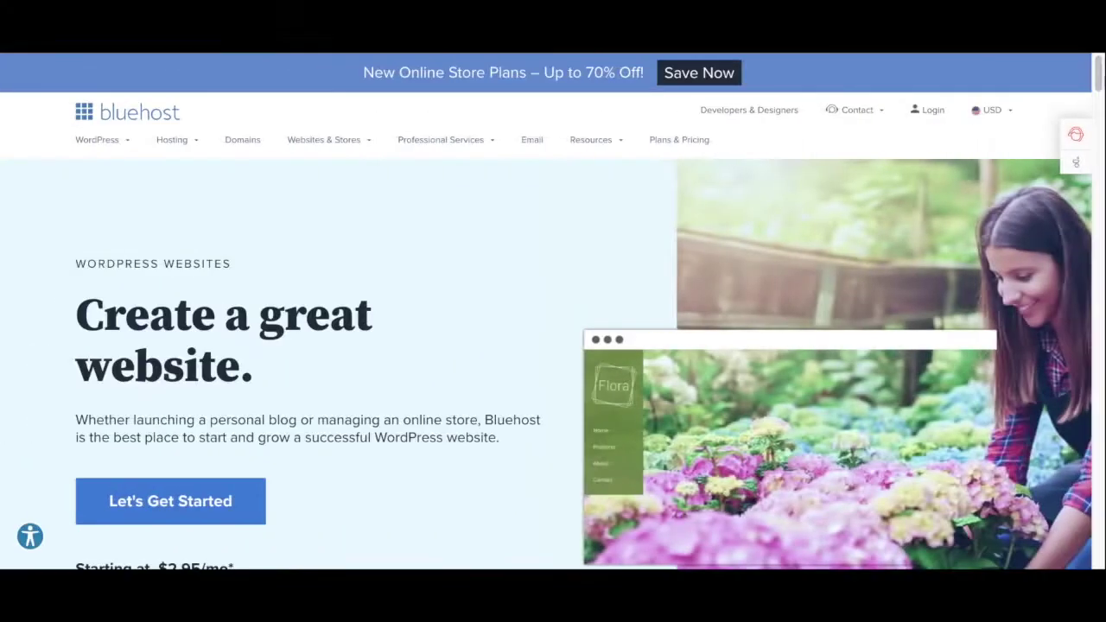
Compare the website plans and select the Content Creation plan at $2.95/mo
scroll(1099, 80, "down", 15)
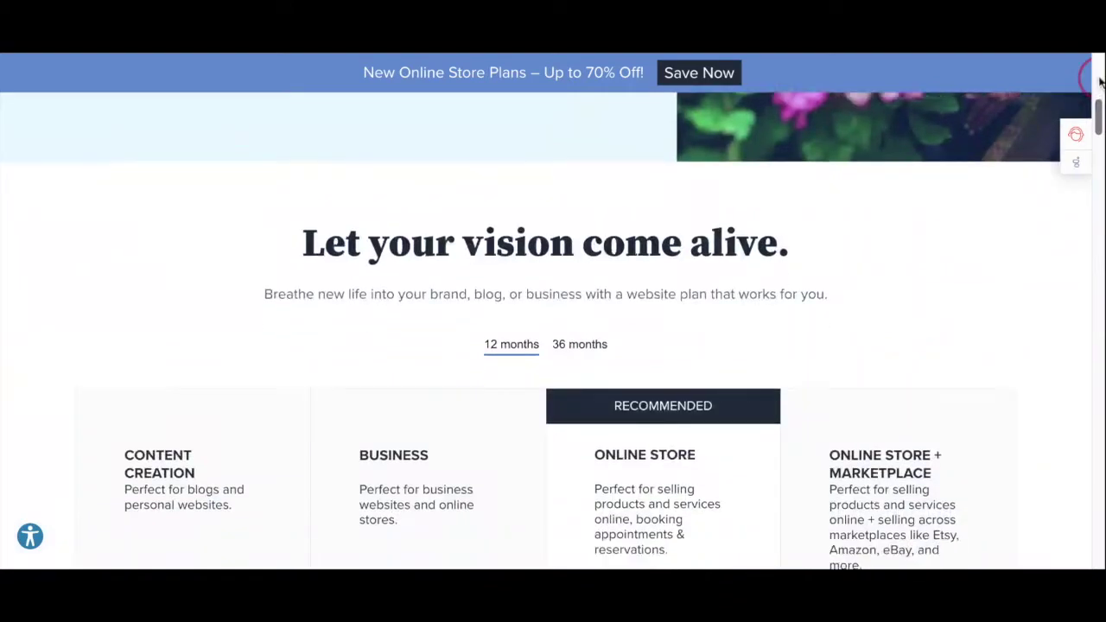
scroll(1090, 78, "down", 9)
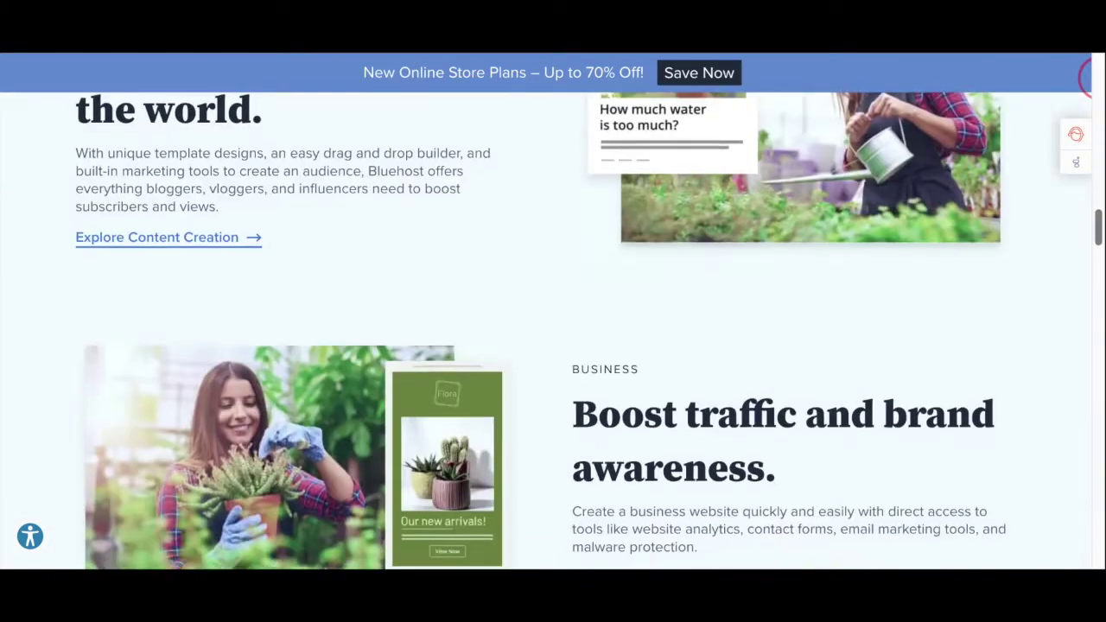
scroll(1090, 78, "down", 10)
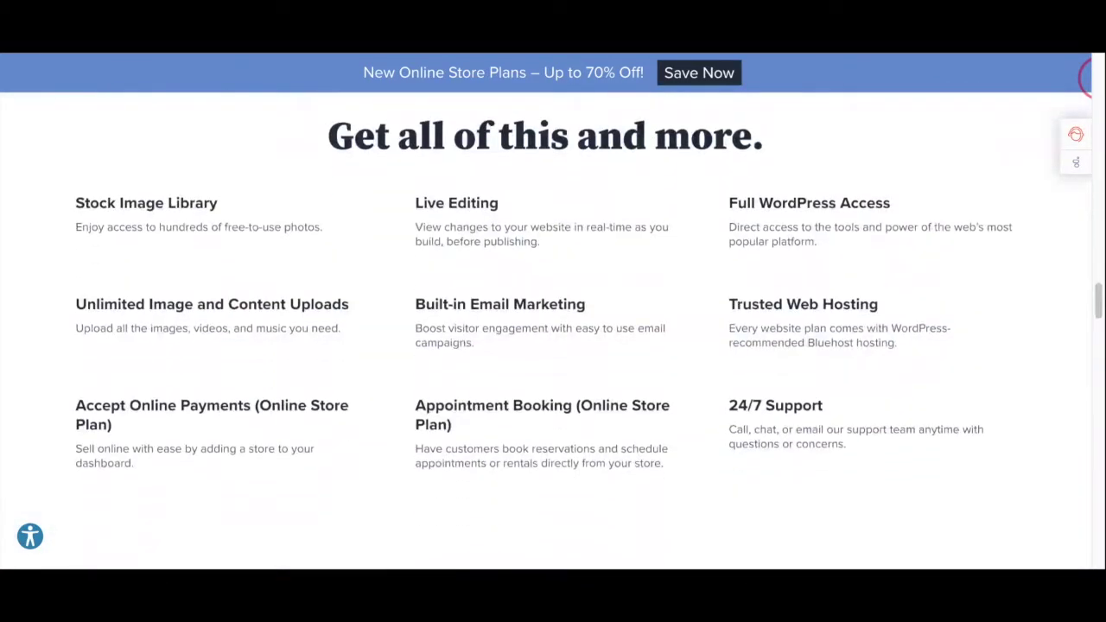
scroll(1090, 78, "up", 1)
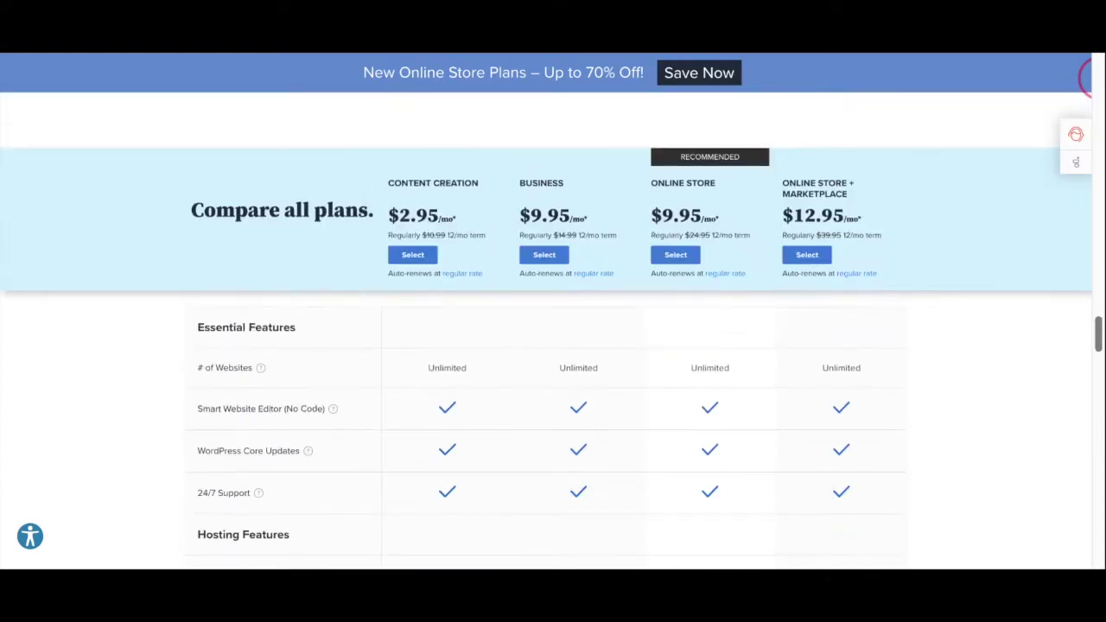
scroll(1084, 78, "up", 5)
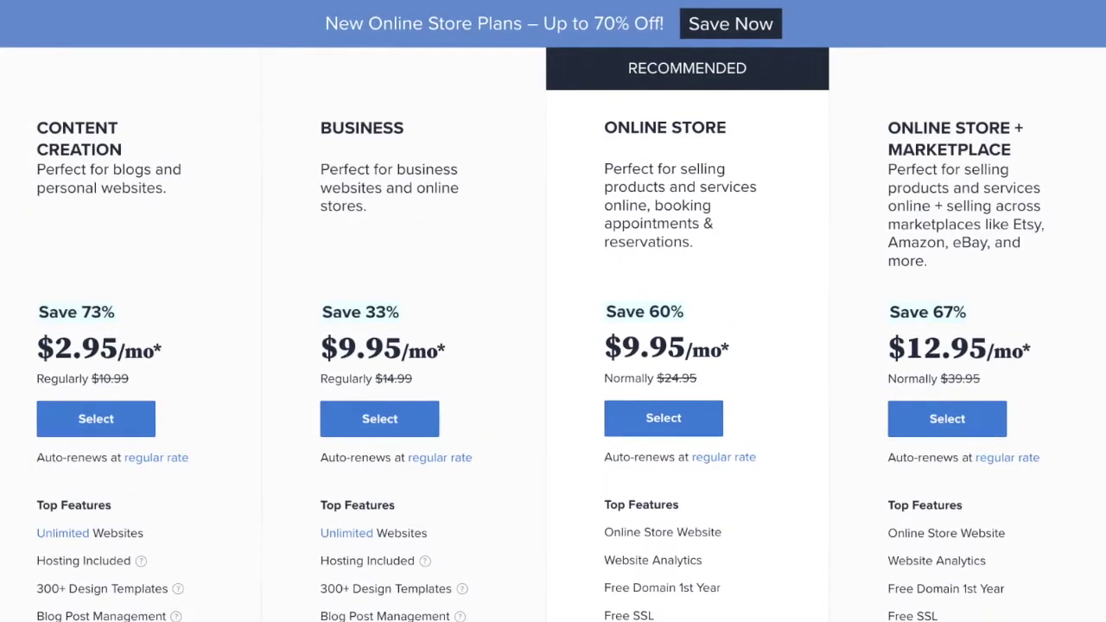
scroll(1091, 172, "down", 1)
scroll(553, 346, "down", 1)
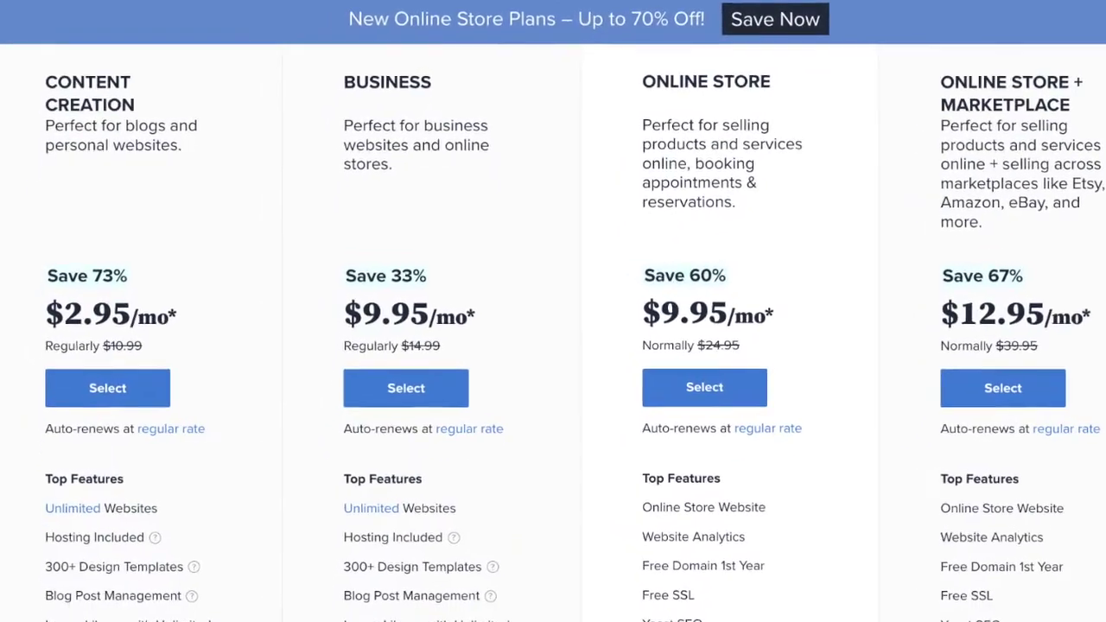
scroll(553, 346, "down", 4)
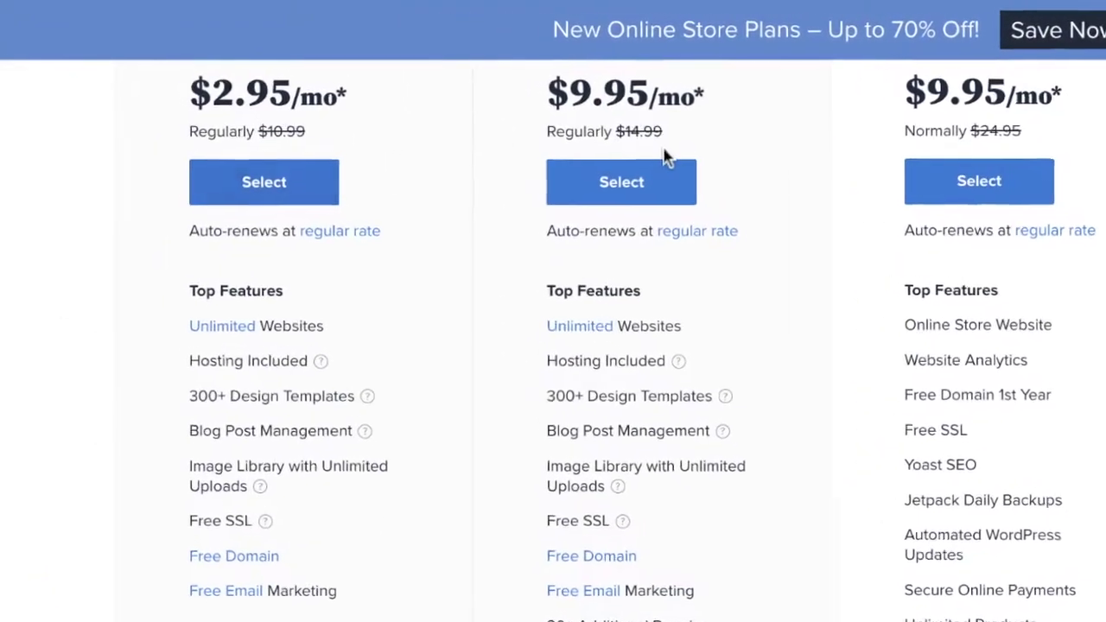
left_click(264, 184)
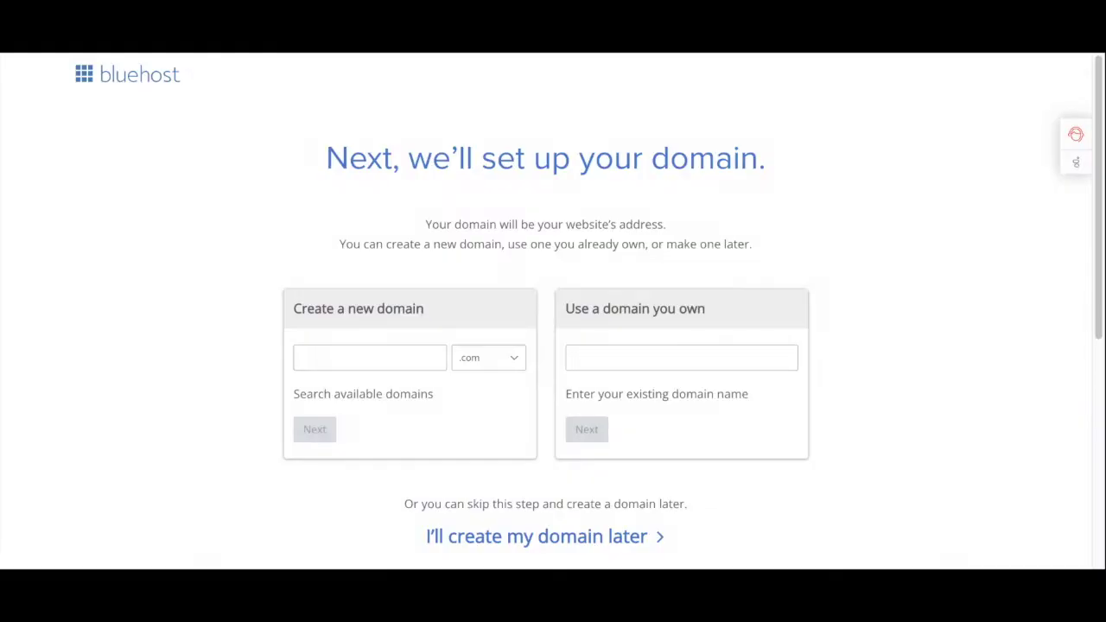
Create the new domain verycoolwebsitetoday with the .com extension and continue to account creation
type("verycoolwebsi")
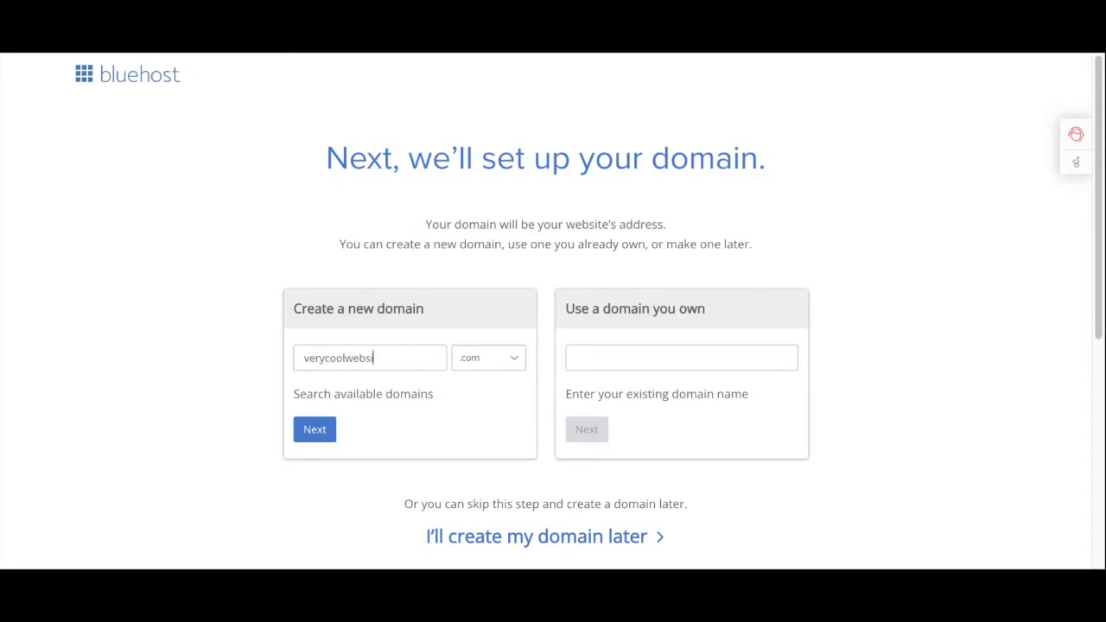
type("tetoday")
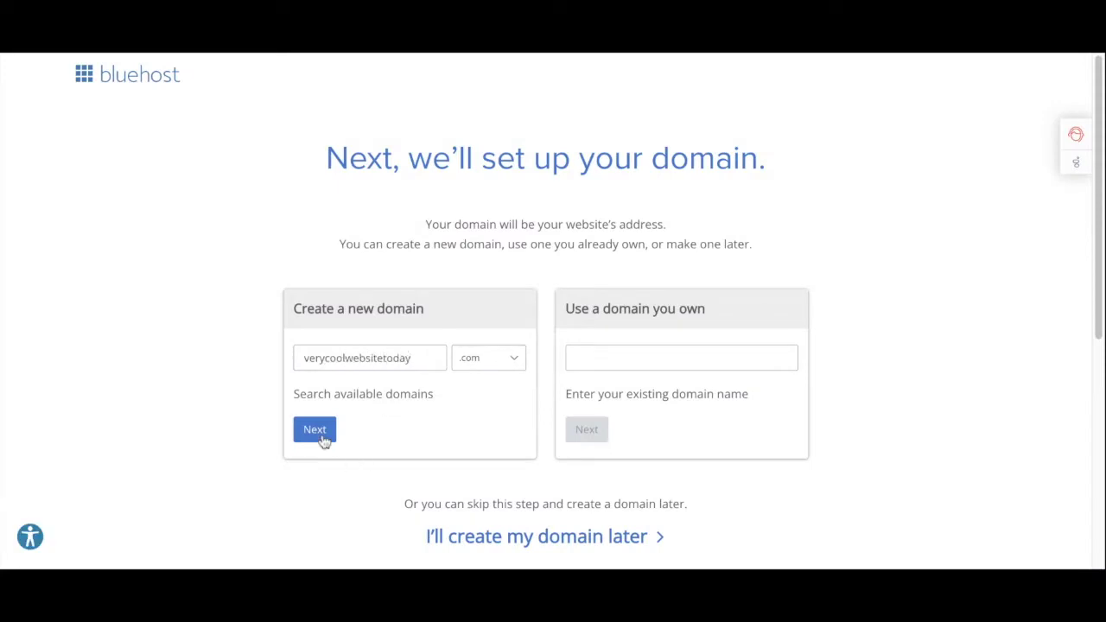
left_click(324, 438)
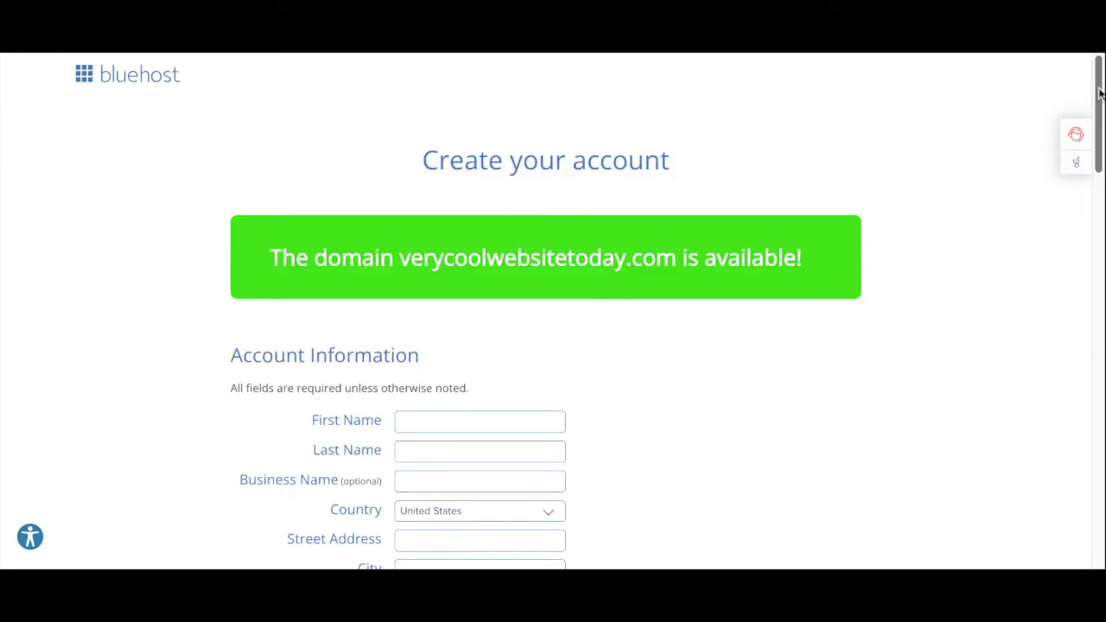
Go through the account and package information, and remove Codeguard Basic from the package extras
scroll(1100, 93, "down", 3)
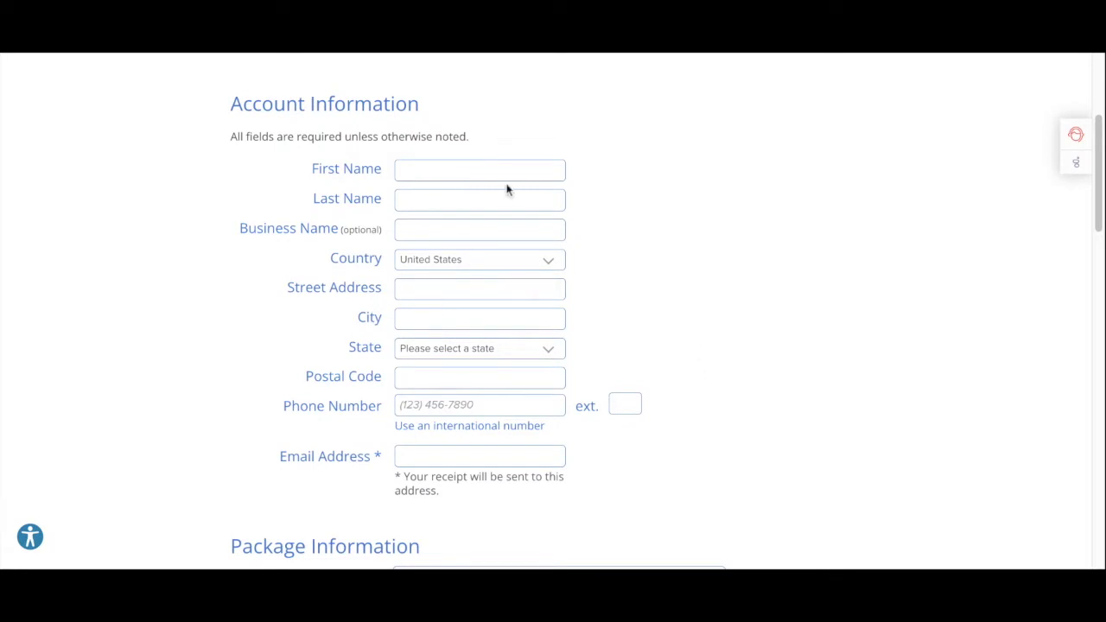
scroll(1097, 188, "down", 4)
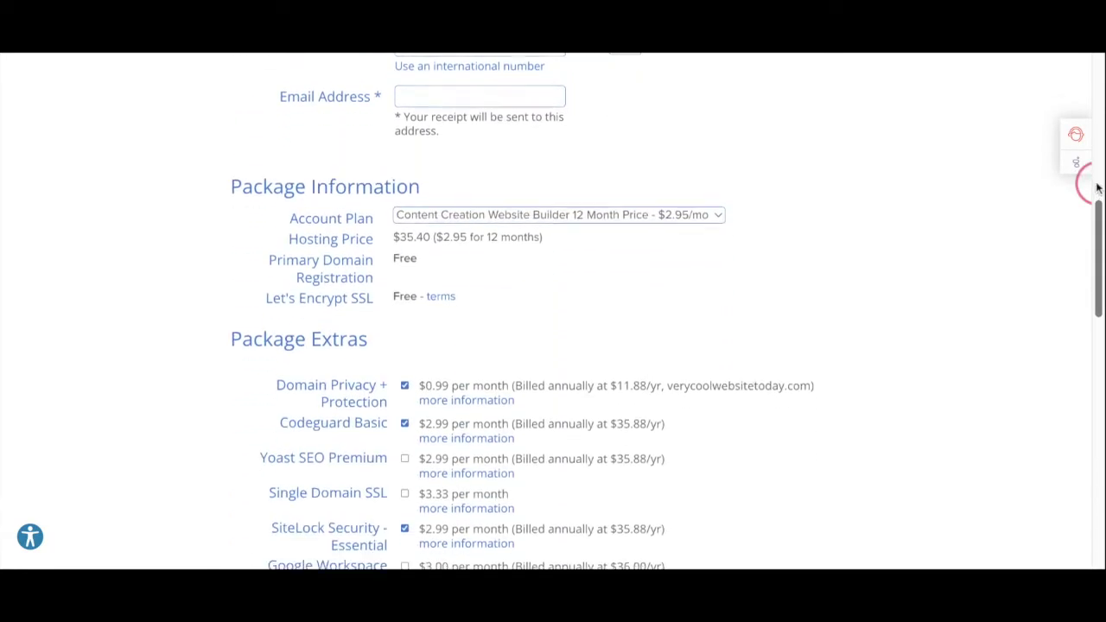
scroll(1097, 189, "down", 1)
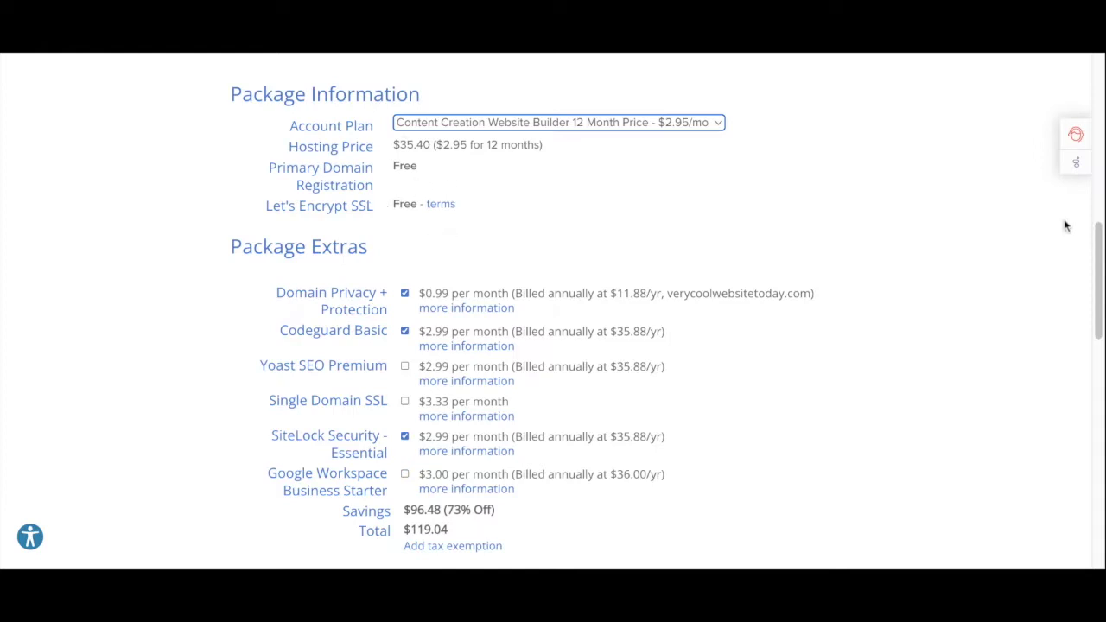
scroll(1096, 259, "down", 1)
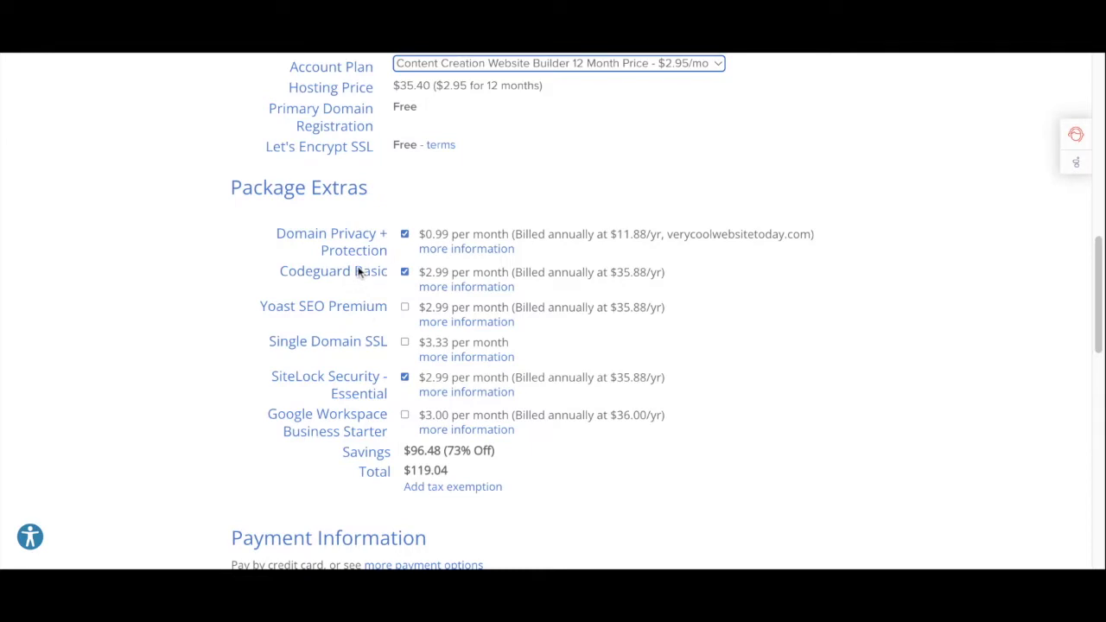
left_click(405, 273)
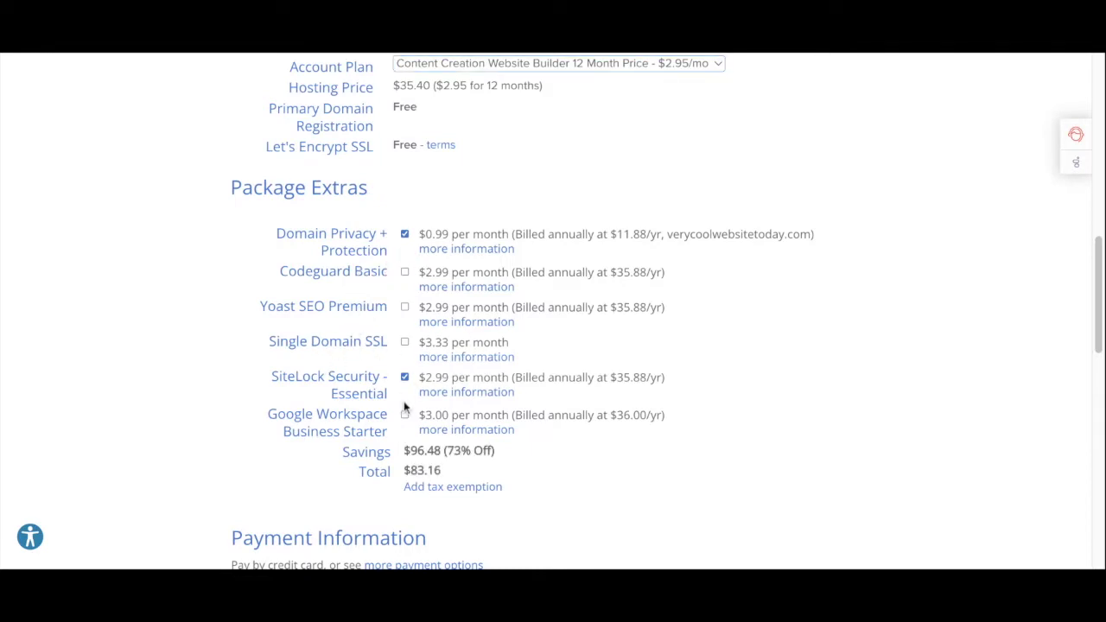
left_click(405, 378)
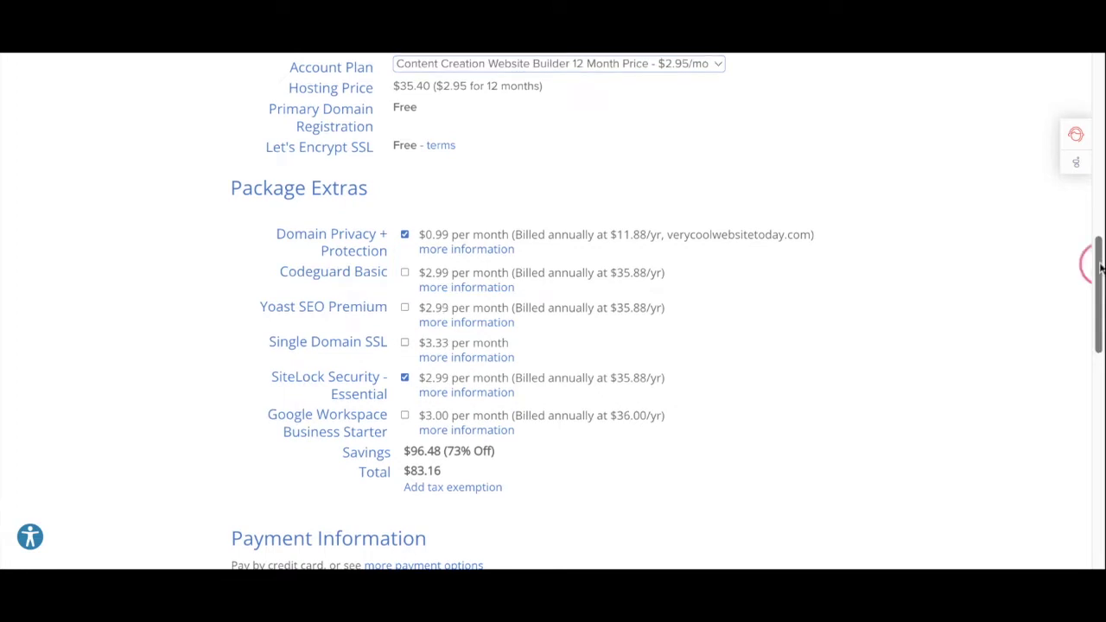
Read the details of the SiteLock Security - Essential and Google Workspace Business Starter extras, and select Google Workspace Business Starter
scroll(382, 313, "down", 2)
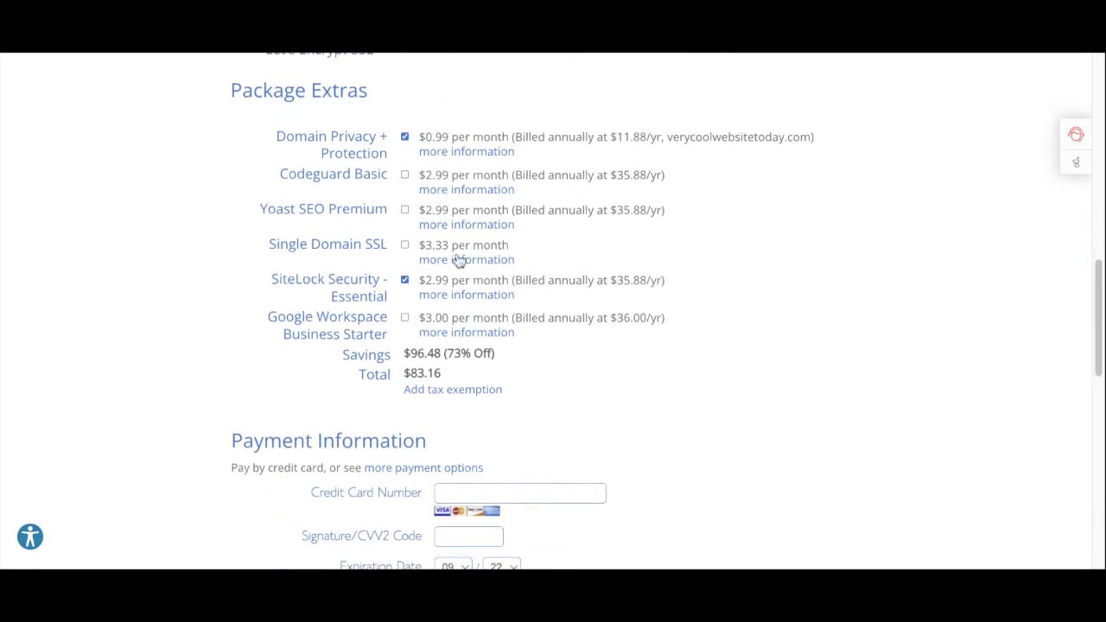
left_click(450, 296)
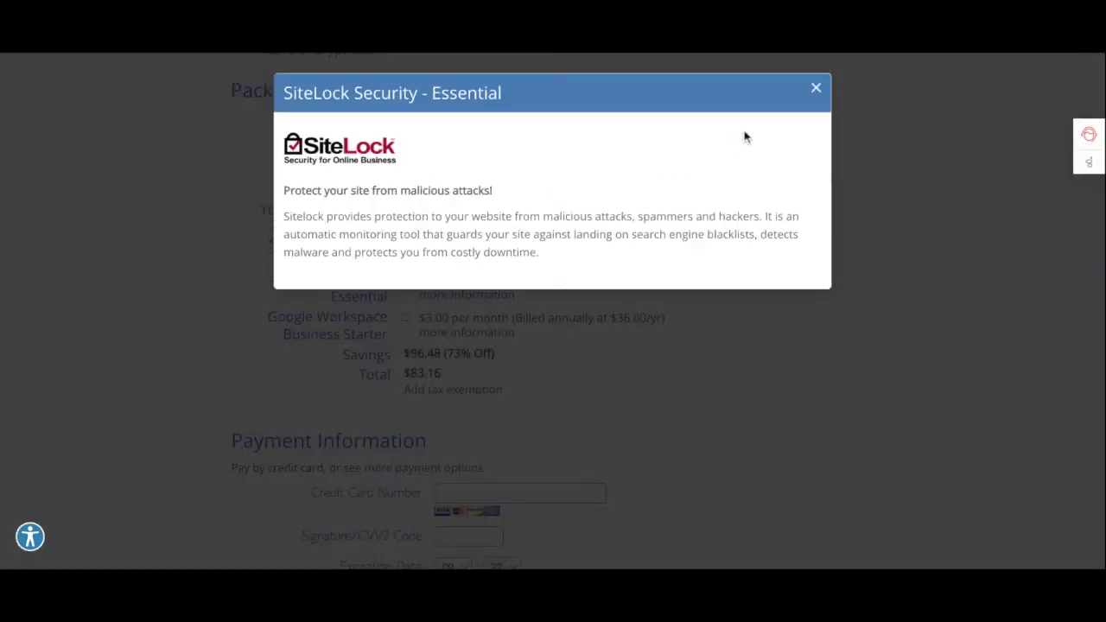
left_click(815, 87)
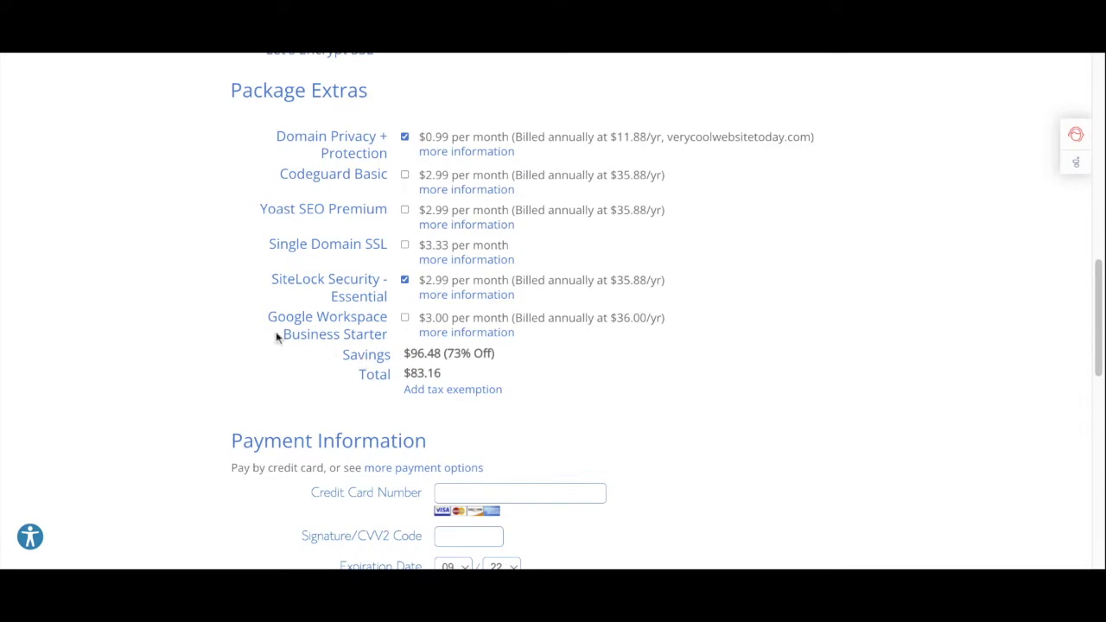
left_click(489, 333)
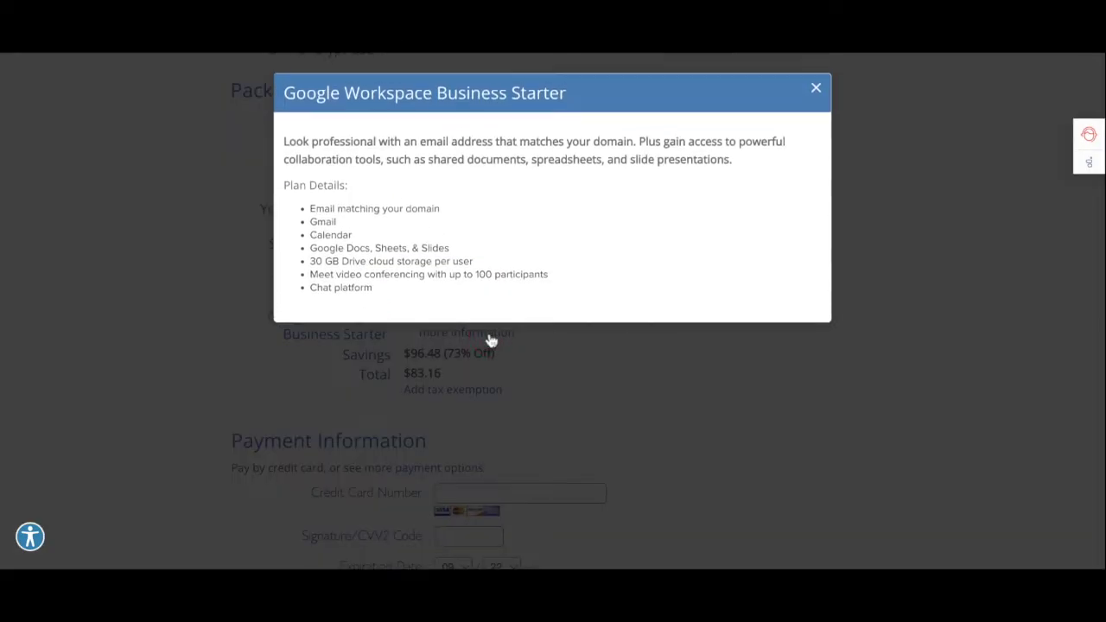
left_click(817, 89)
left_click(404, 316)
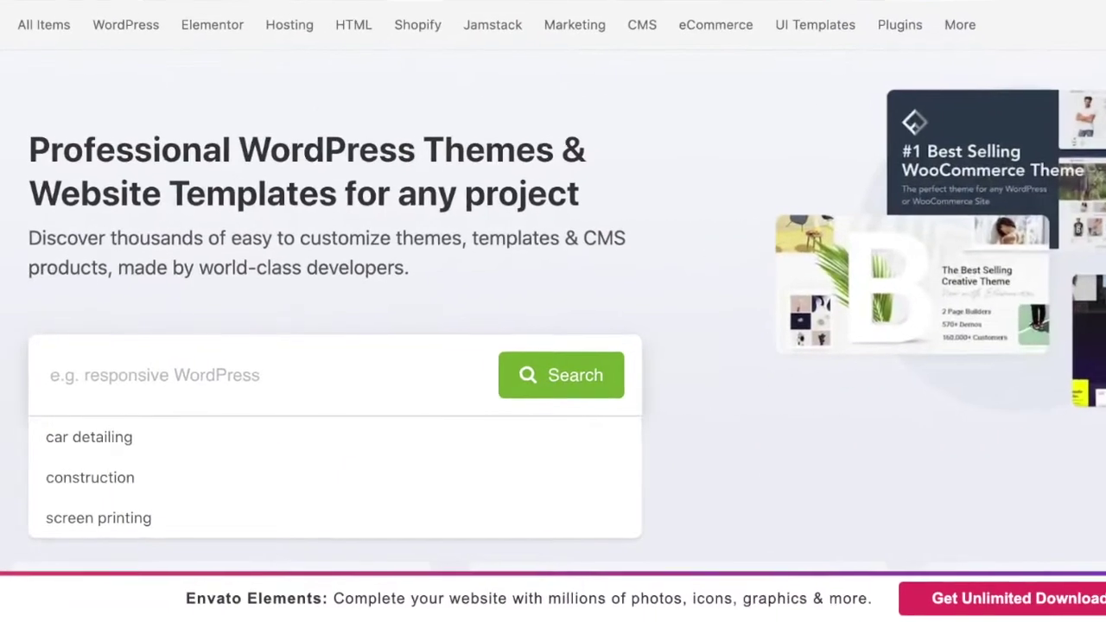
Switch to ThemeForest, search for "car detailing" in WordPress, and browse the listed themes
type("car detailing")
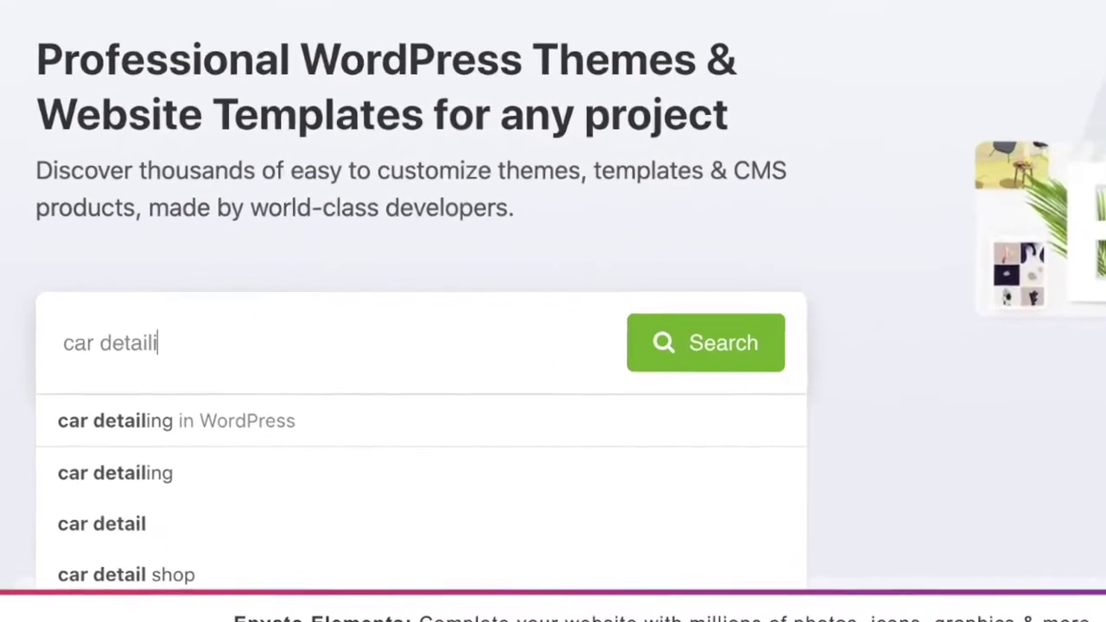
left_click(432, 418)
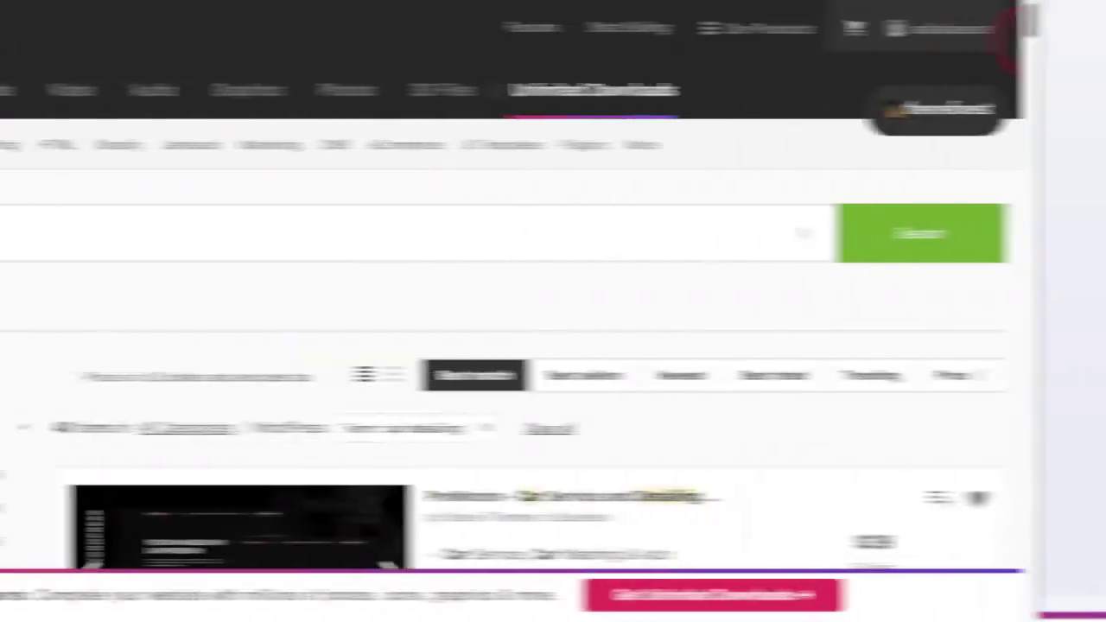
scroll(1093, 26, "down", 3)
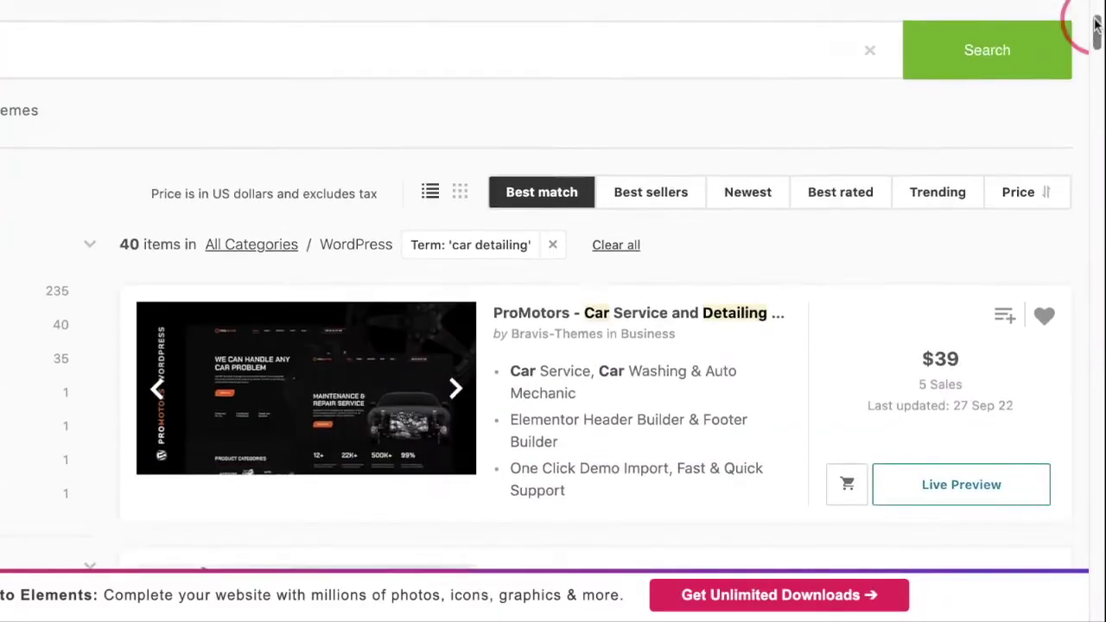
scroll(1093, 26, "down", 10)
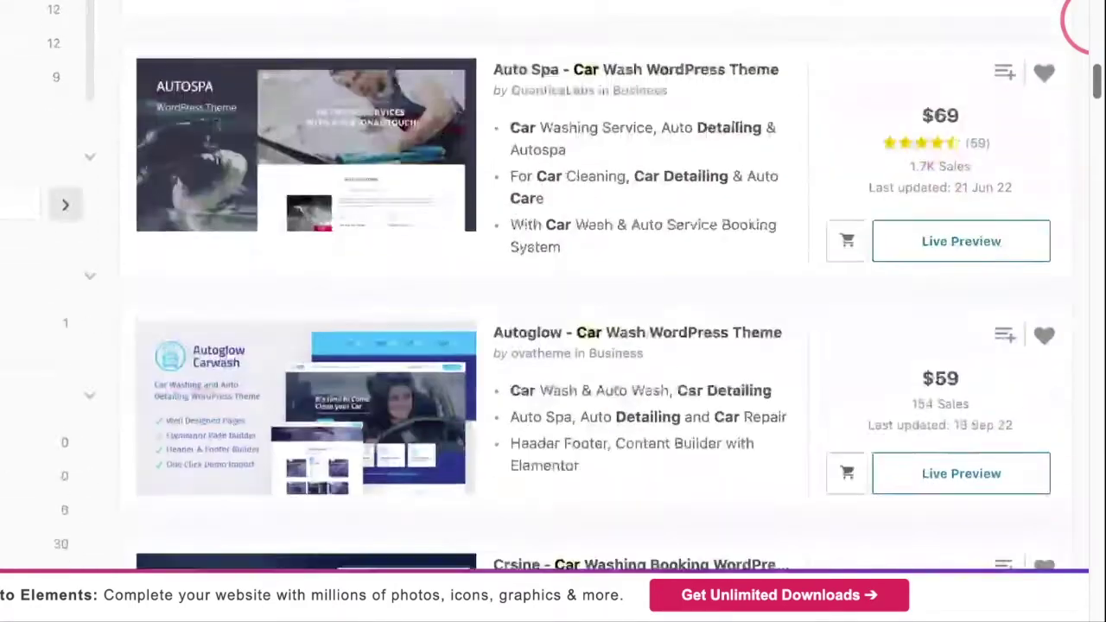
scroll(1093, 26, "down", 6)
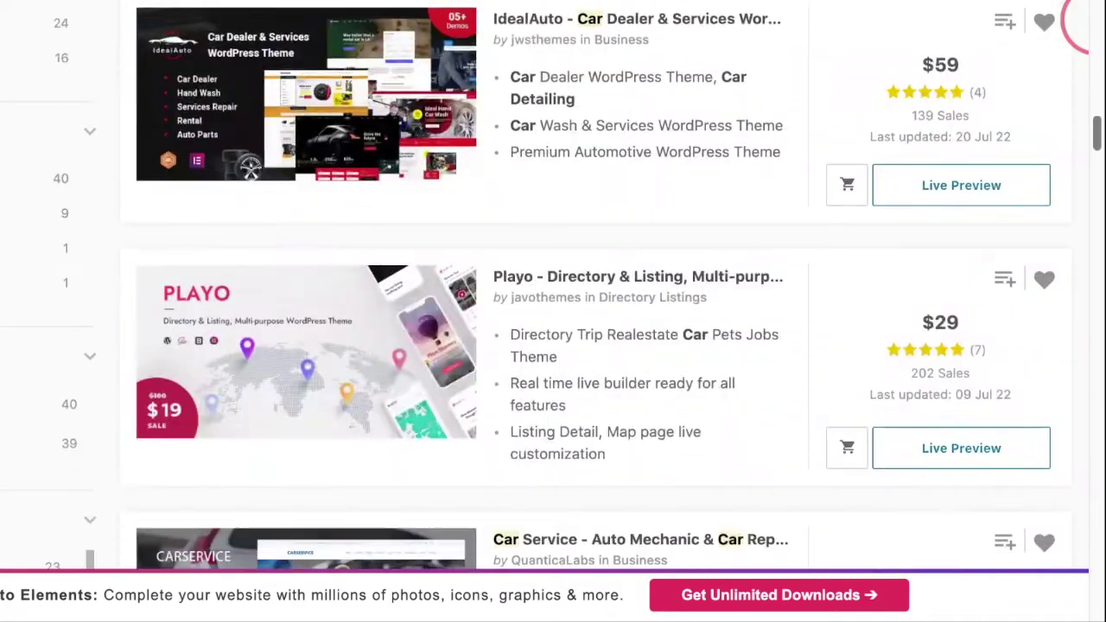
scroll(1093, 25, "down", 12)
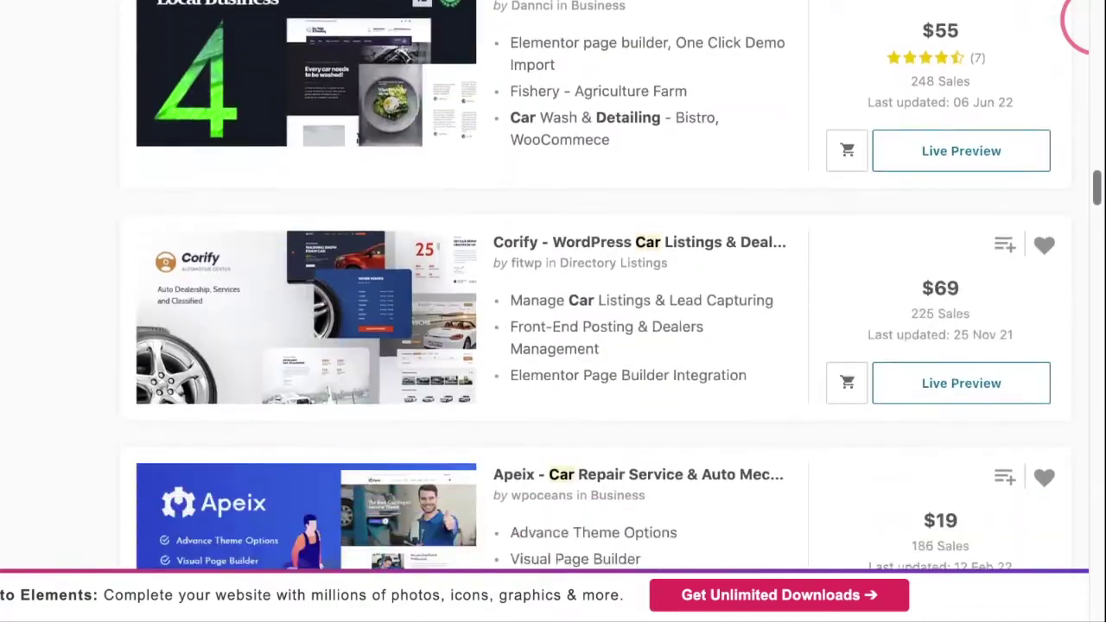
scroll(1088, 199, "down", 7)
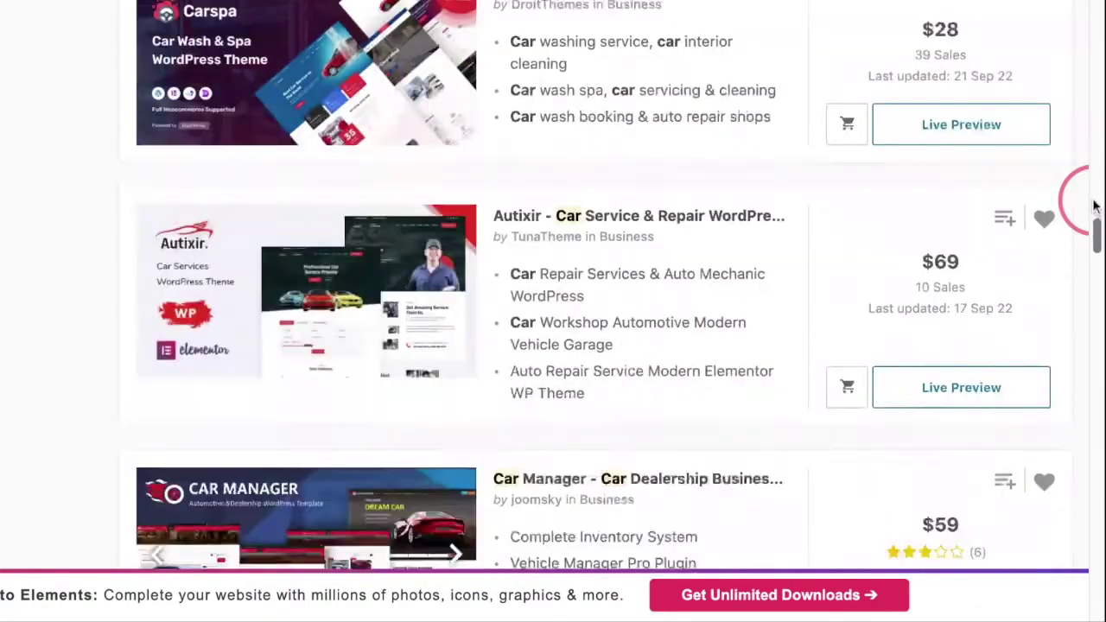
scroll(1091, 205, "down", 3)
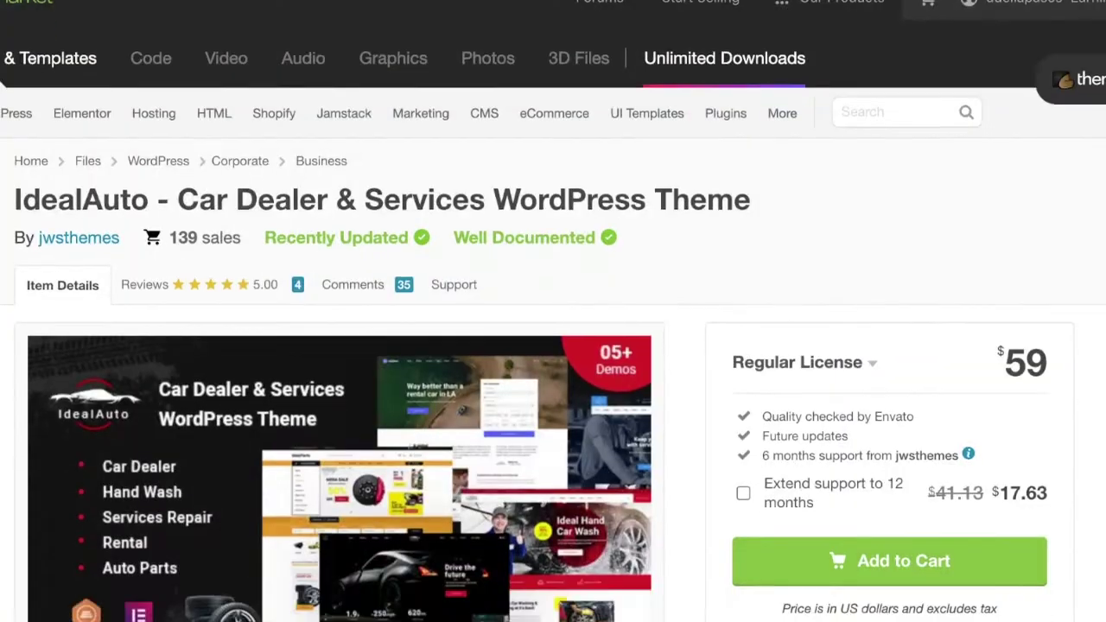
Examine the IdealAuto - Car Dealer & Services WordPress Theme page, including its description, compatibility details and demo images
scroll(629, 307, "down", 15)
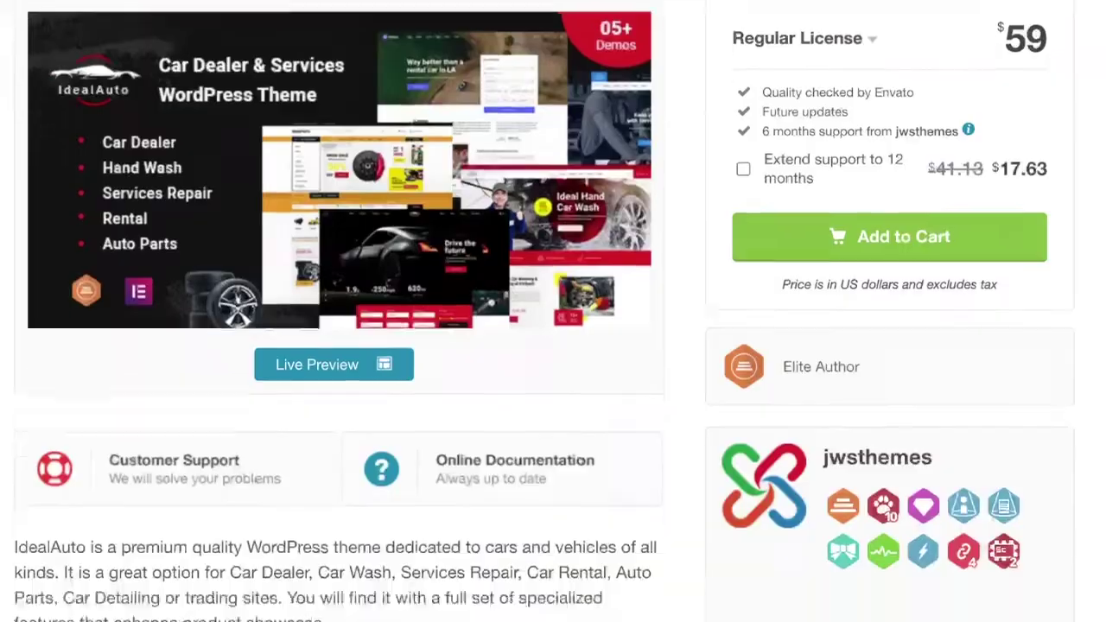
scroll(629, 307, "up", 3)
scroll(553, 311, "up", 1)
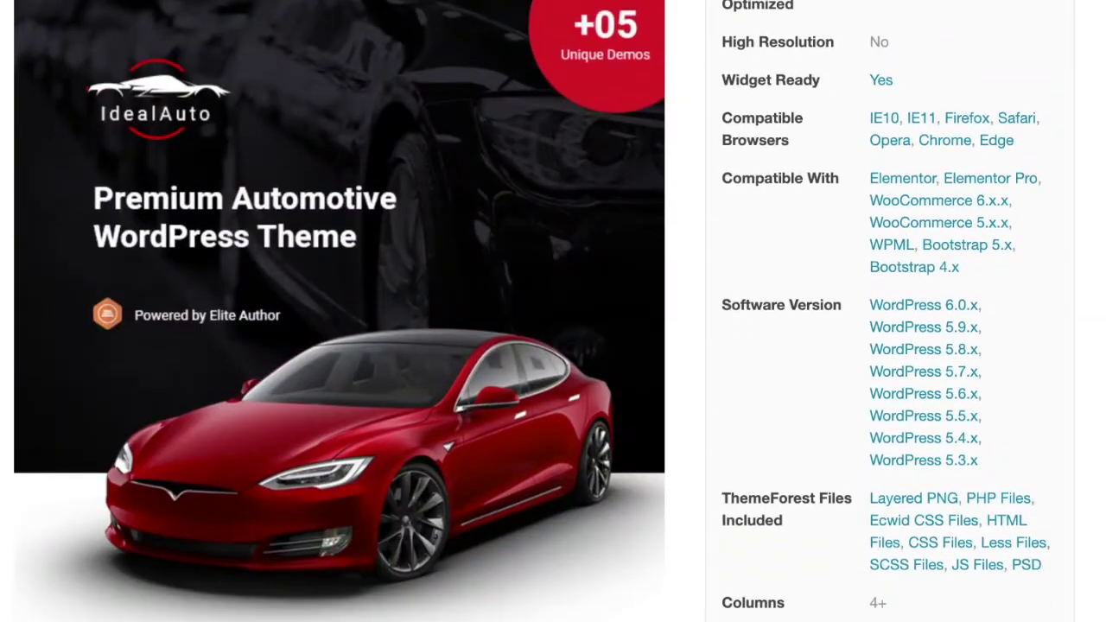
scroll(553, 311, "down", 13)
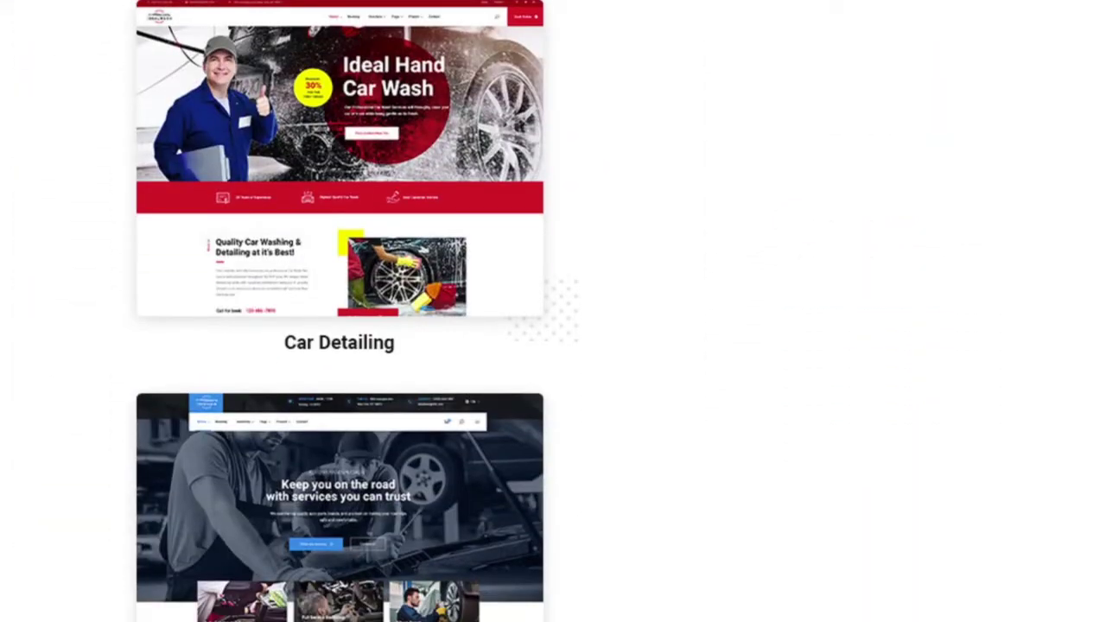
scroll(553, 311, "down", 3)
scroll(346, 422, "up", 20)
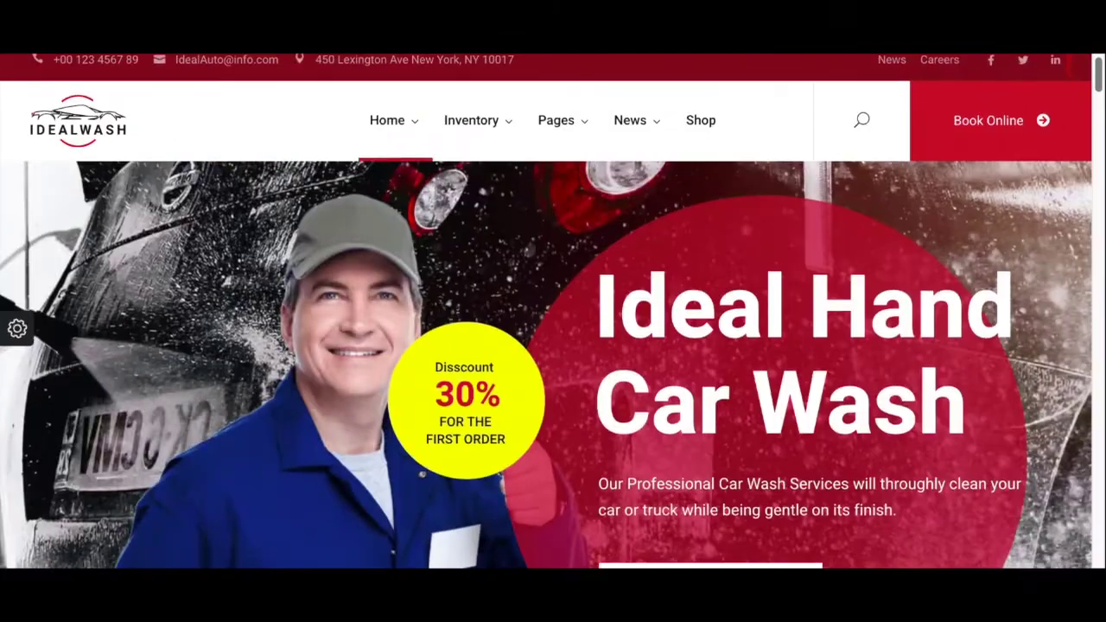
Examine the IdealWash car wash demo homepage, from its hero banner through the services, skills, features and special offers sections
scroll(553, 311, "down", 2)
scroll(552, 311, "down", 8)
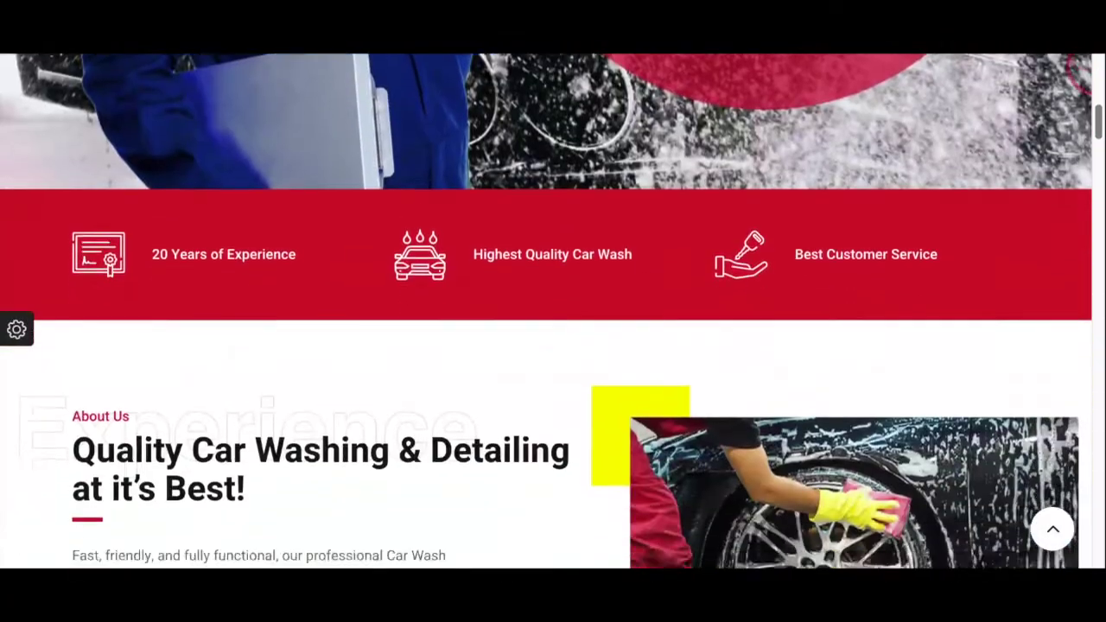
scroll(553, 311, "down", 6)
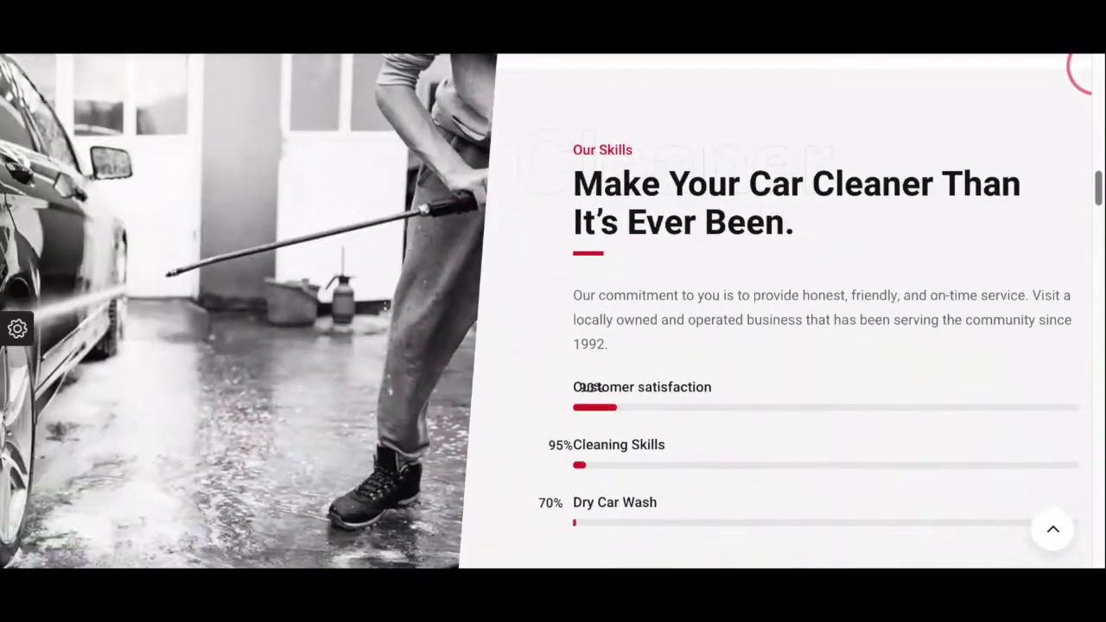
scroll(553, 311, "down", 5)
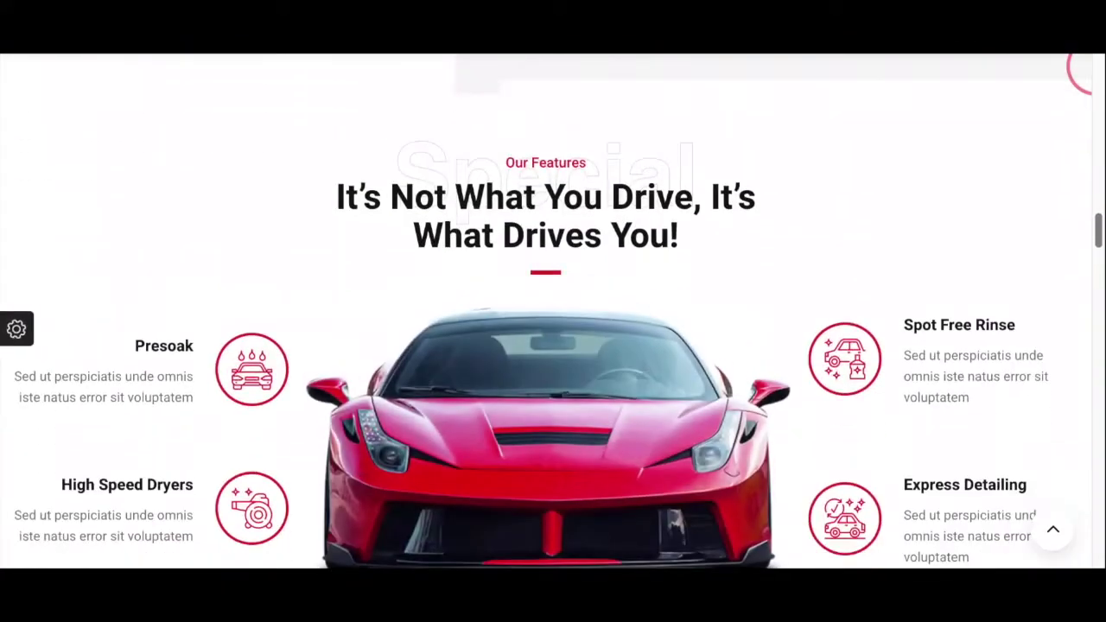
scroll(553, 311, "down", 5)
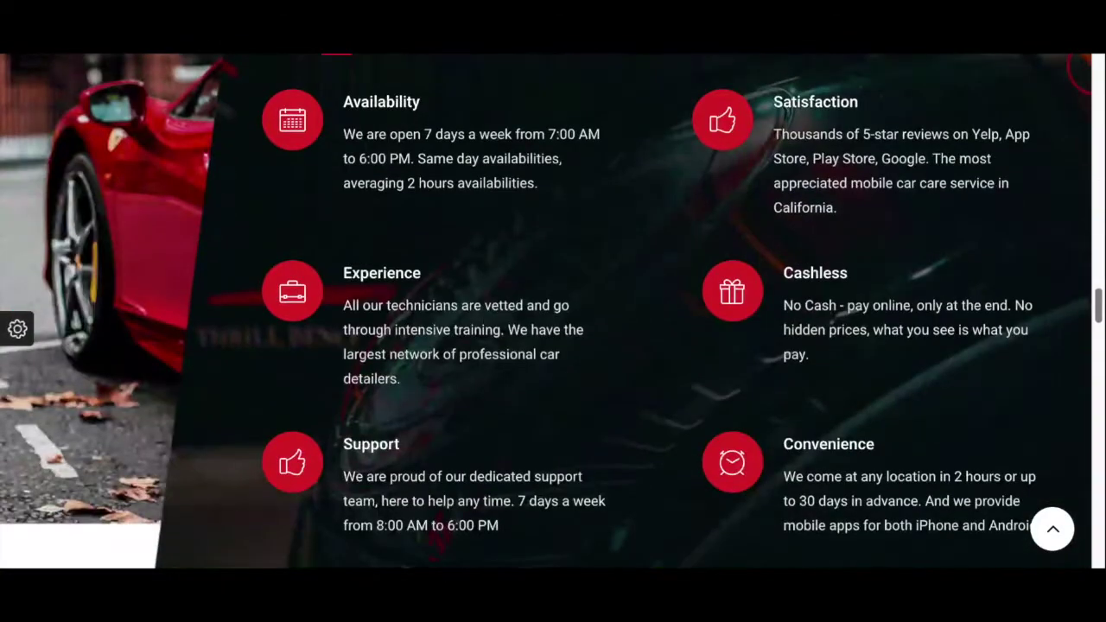
scroll(553, 311, "down", 3)
scroll(553, 311, "down", 5)
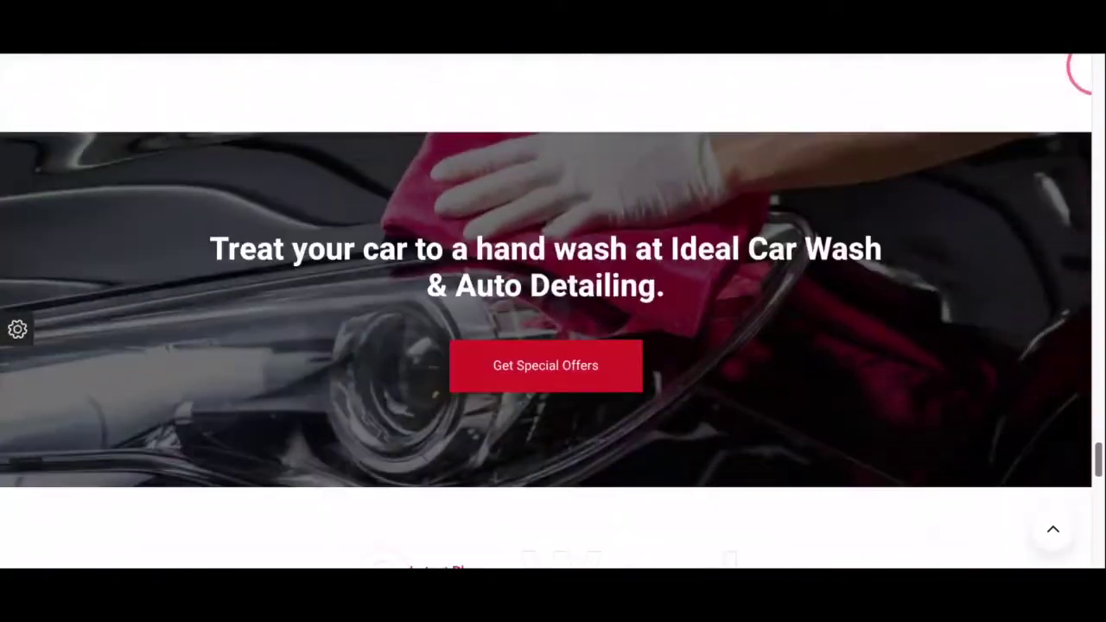
scroll(553, 311, "down", 5)
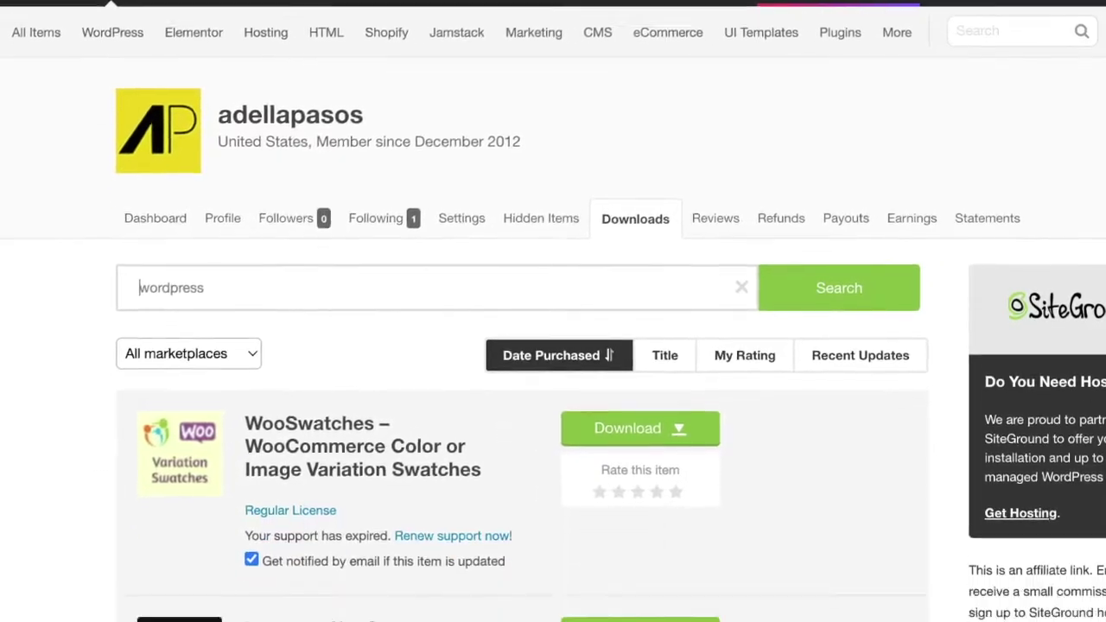
Download all files and documentation for the purchased Luxury - WooCommerce WordPress Theme
scroll(519, 345, "down", 5)
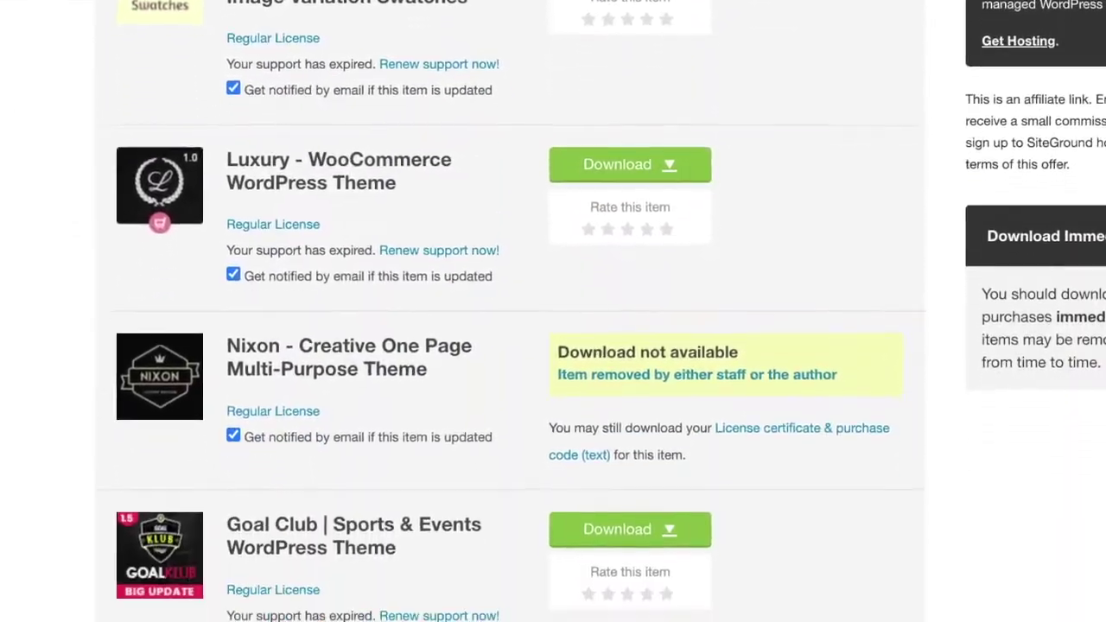
scroll(518, 345, "down", 1)
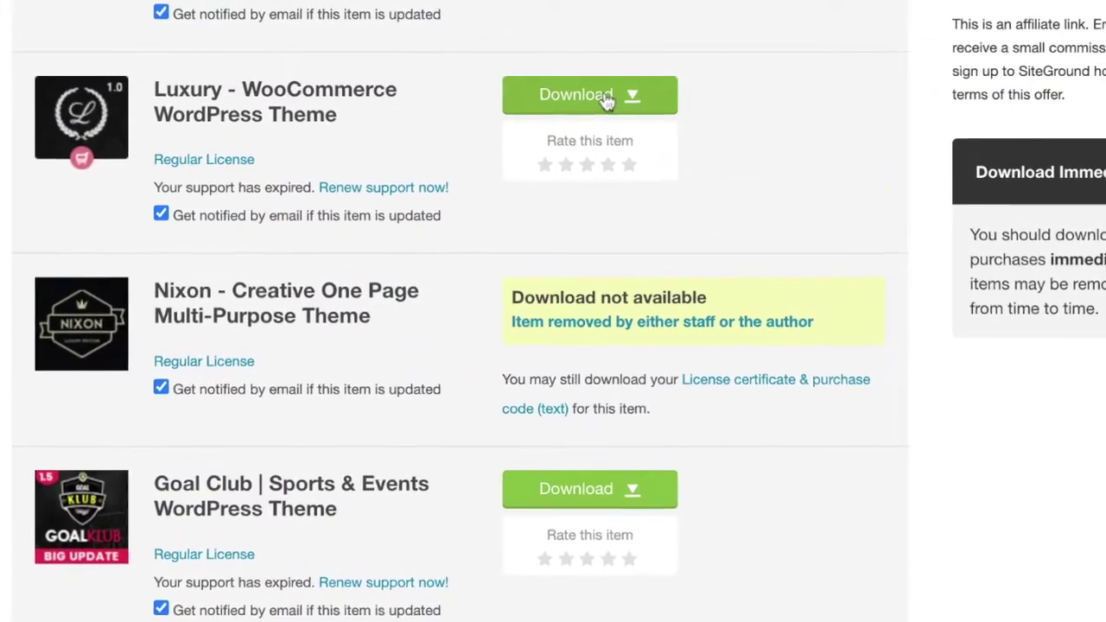
left_click(602, 102)
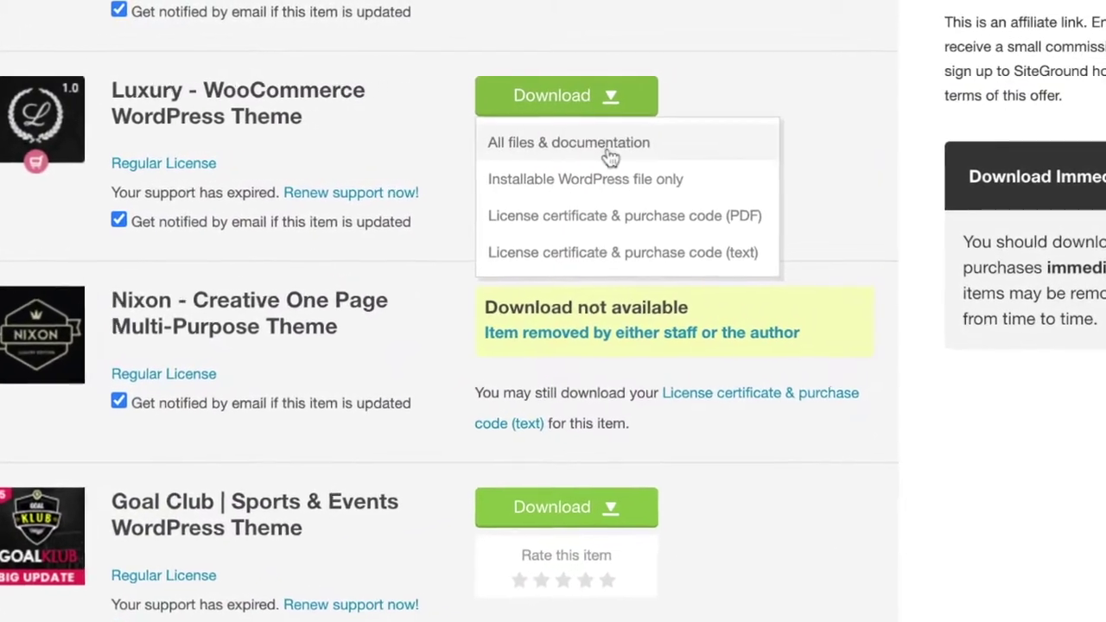
left_click(604, 156)
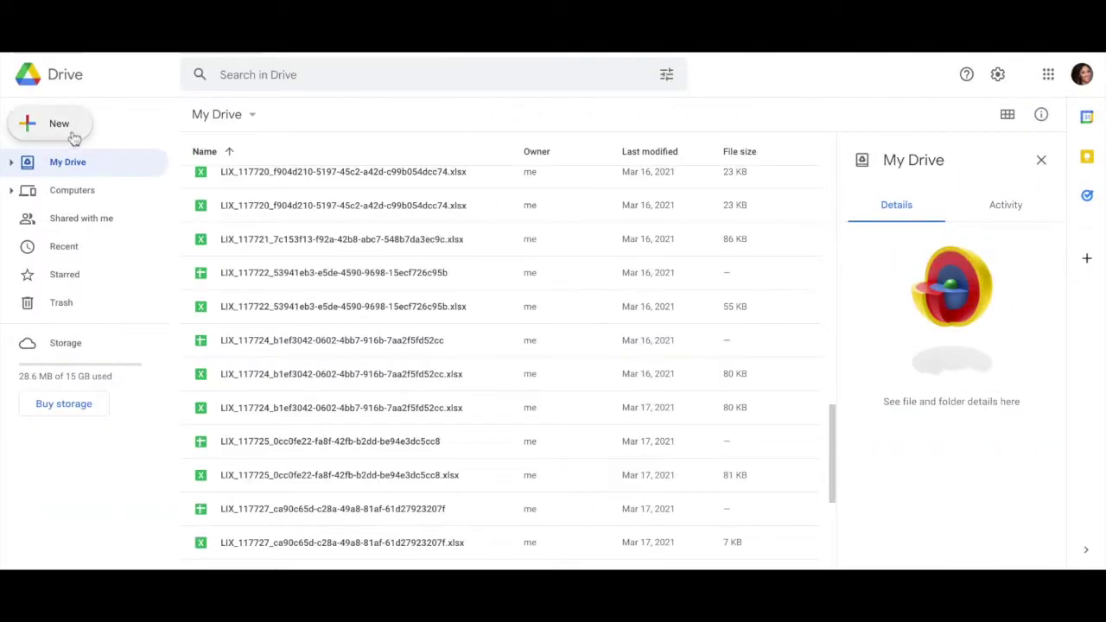
Switch to Google Drive and create a folder named Wordpress Template in My Drive
left_click(70, 140)
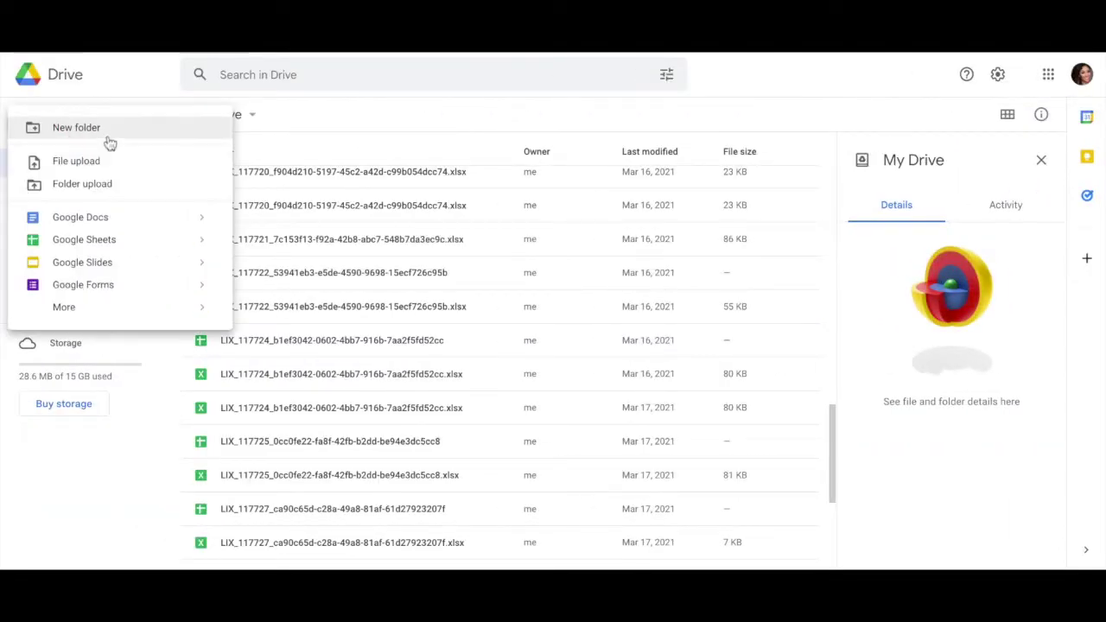
left_click(109, 137)
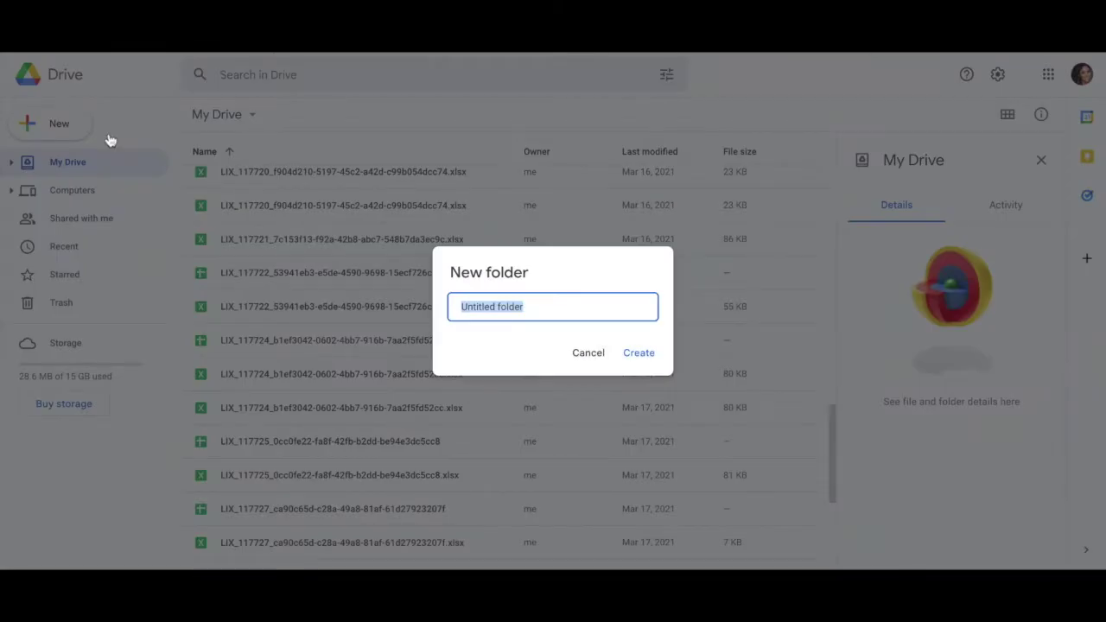
left_click(644, 357)
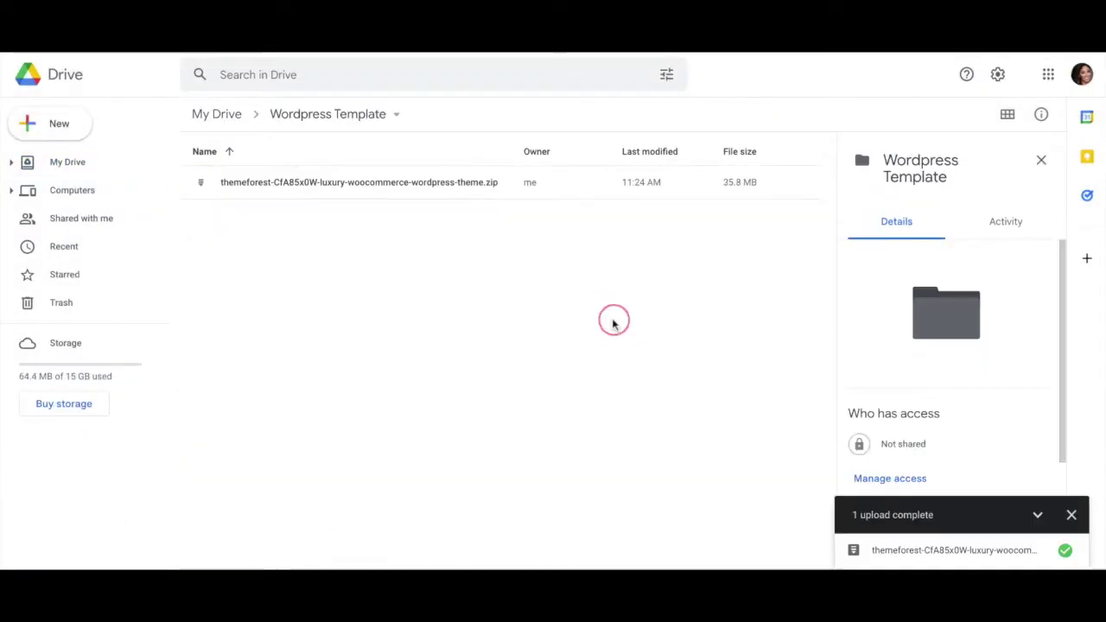
Open the link sharing settings of the luxury-woocommerce-wordpress-theme zip file and set its general access to Anyone with the link
left_click(501, 196)
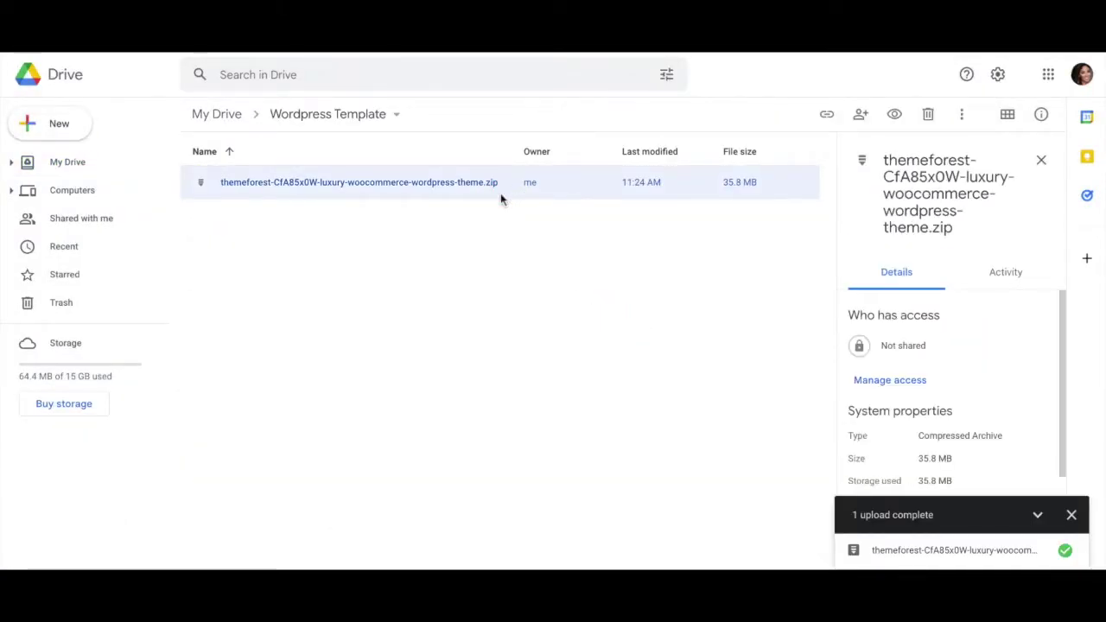
right_click(500, 198)
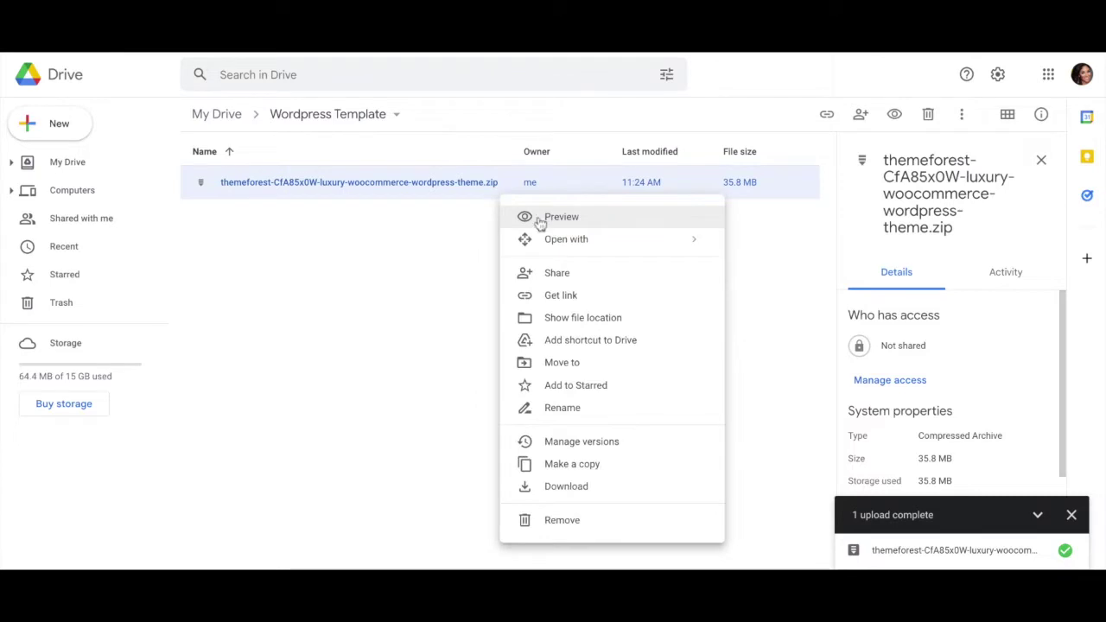
left_click(611, 301)
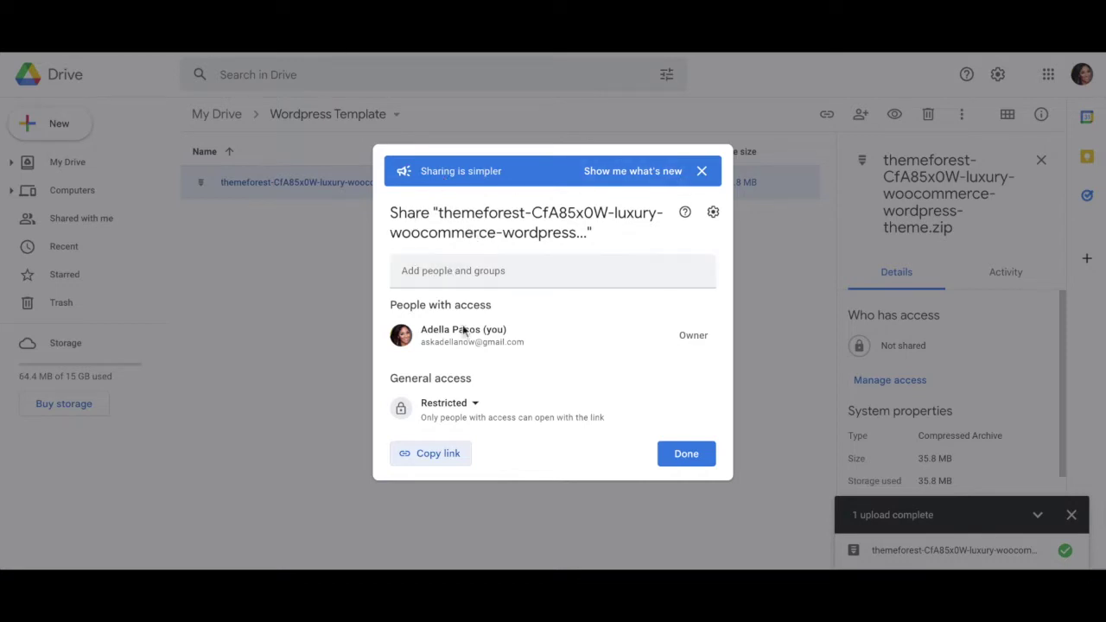
left_click(472, 404)
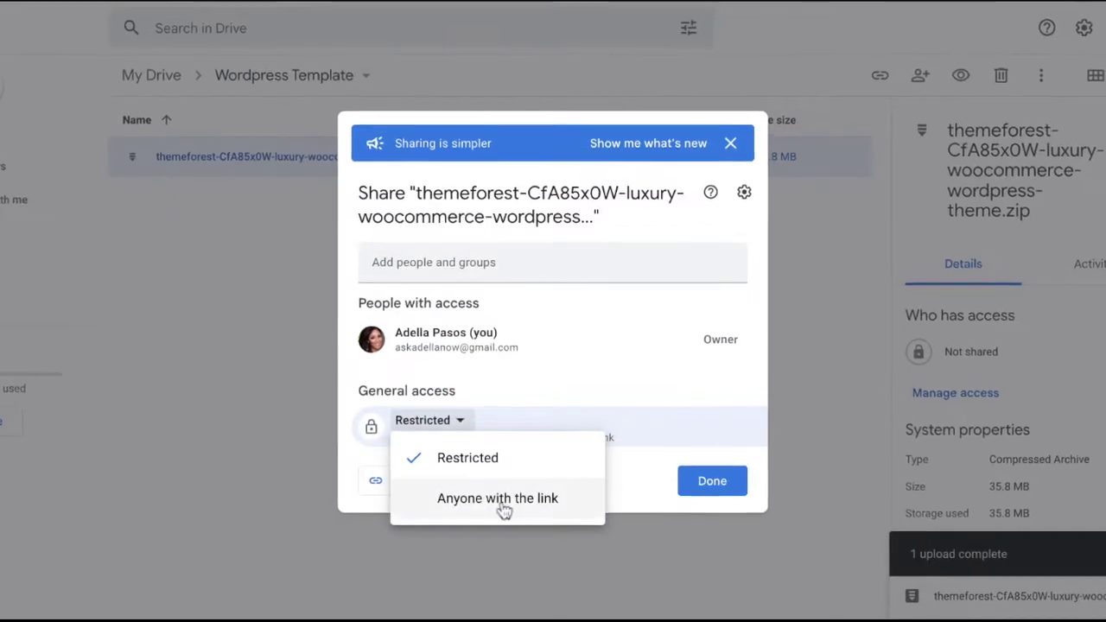
left_click(498, 499)
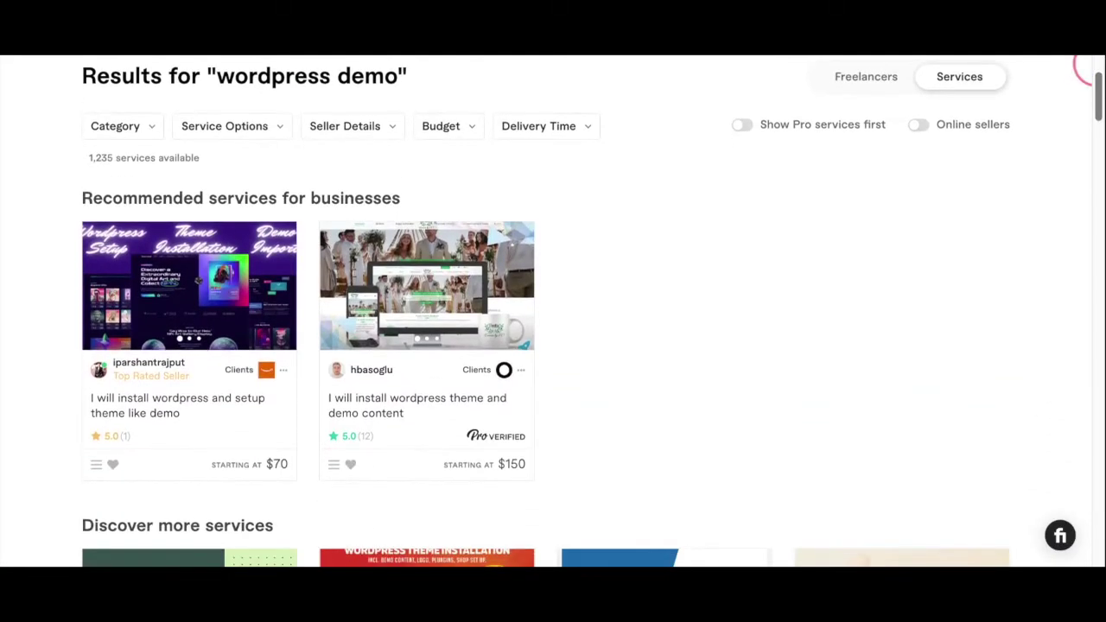
Switch to Fiverr and browse the services listed for "wordpress demo", comparing their sellers, ratings and starting prices
scroll(553, 311, "down", 5)
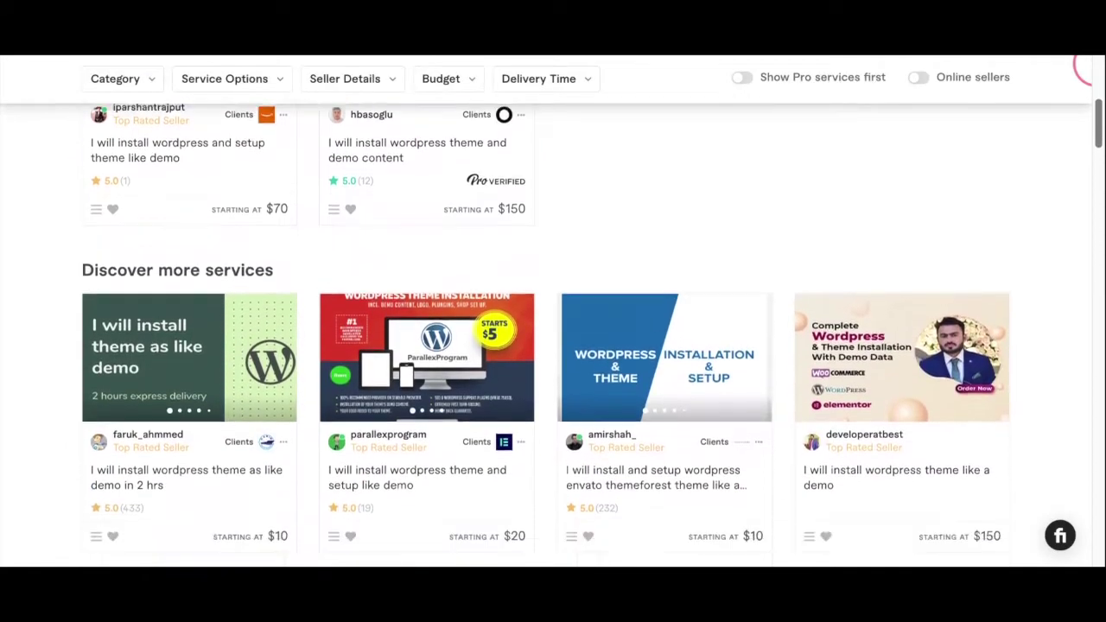
scroll(552, 335, "down", 3)
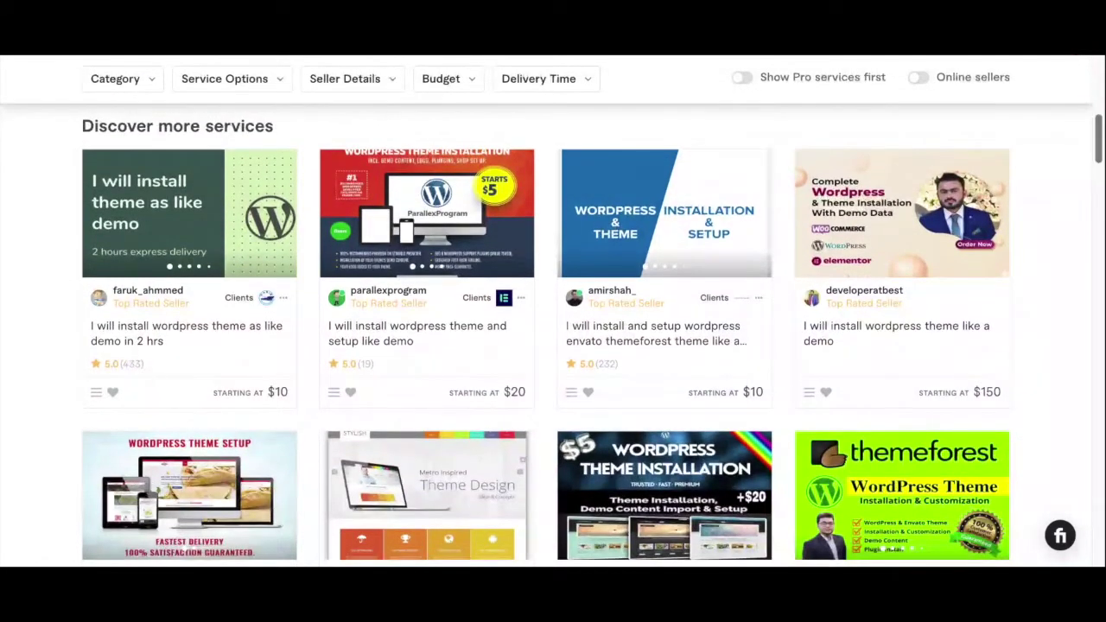
scroll(553, 311, "down", 5)
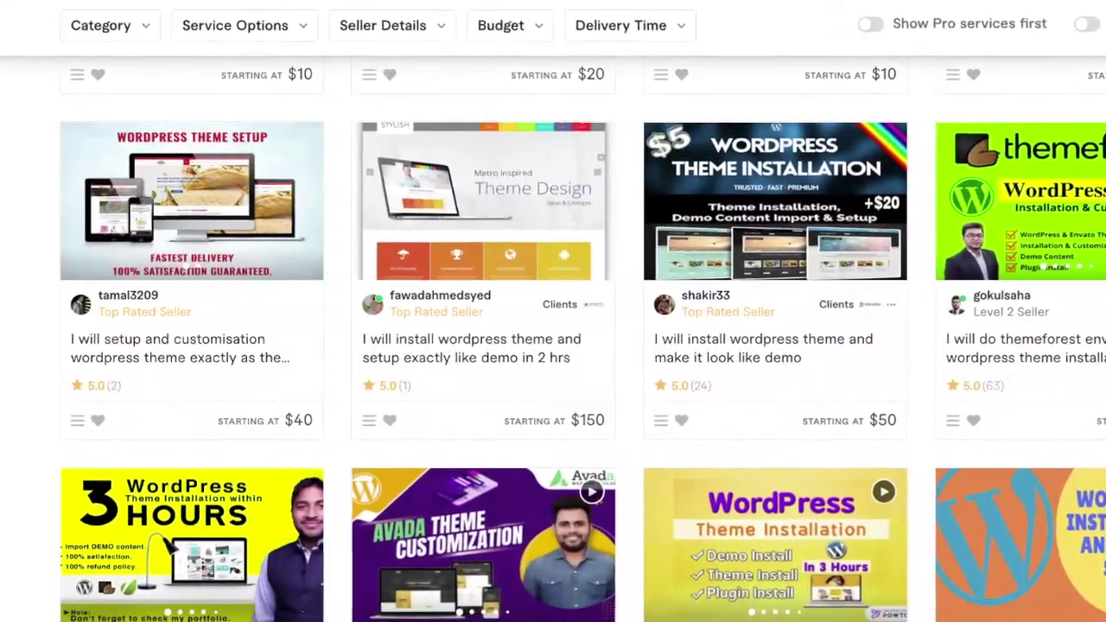
scroll(553, 335, "down", 3)
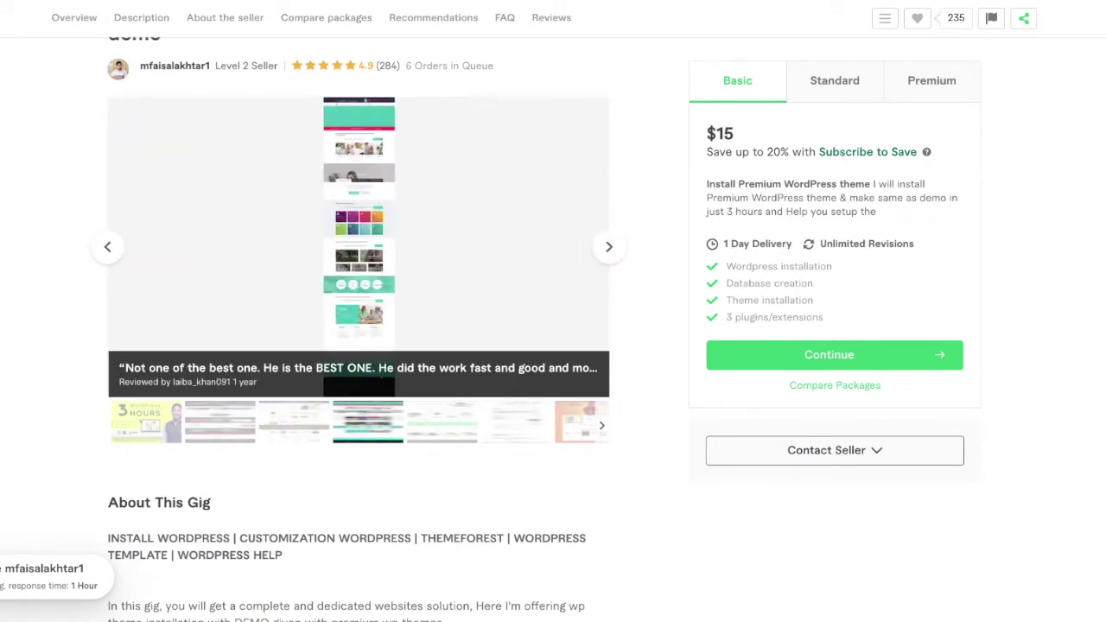
Read the About This Gig description of the $15 WordPress theme installation gig, including its customization offer and included services
scroll(359, 346, "down", 1)
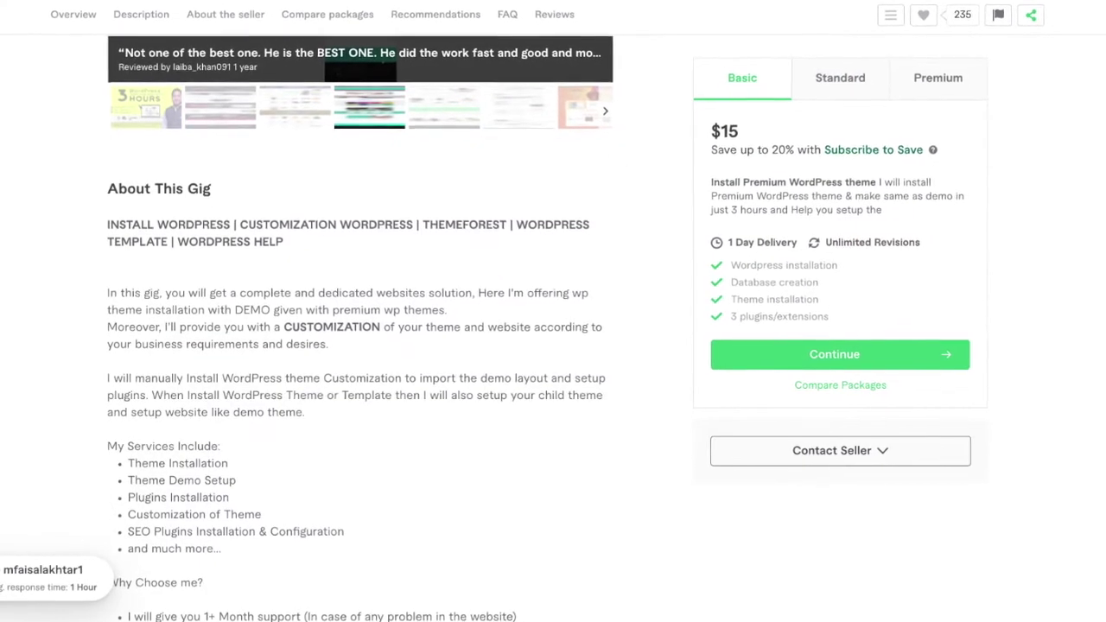
scroll(501, 259, "down", 2)
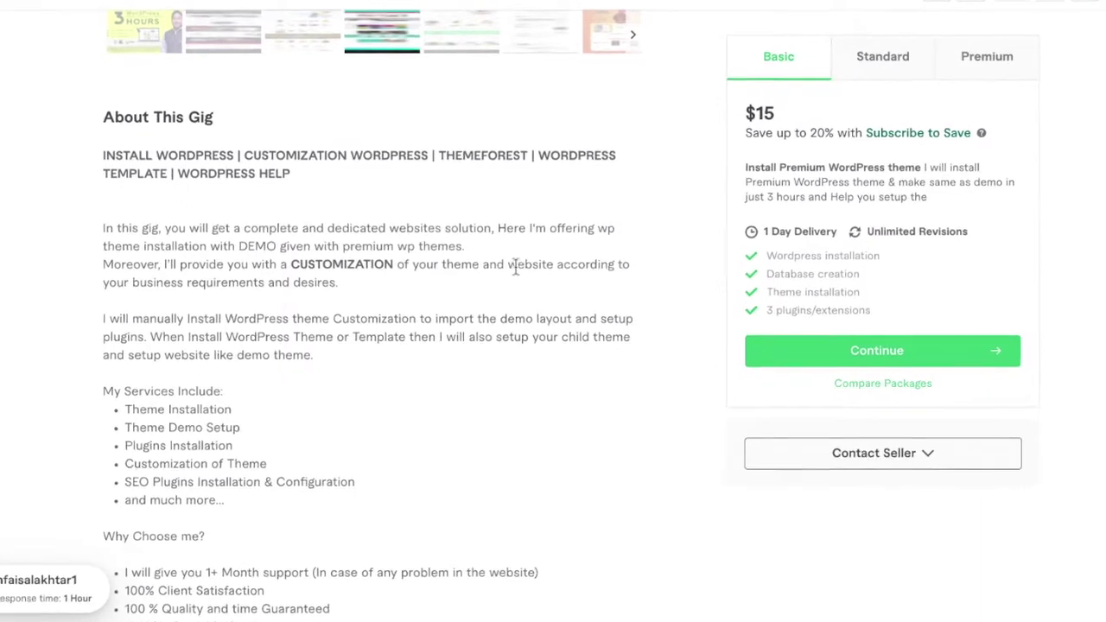
left_click_drag(141, 264, 375, 303)
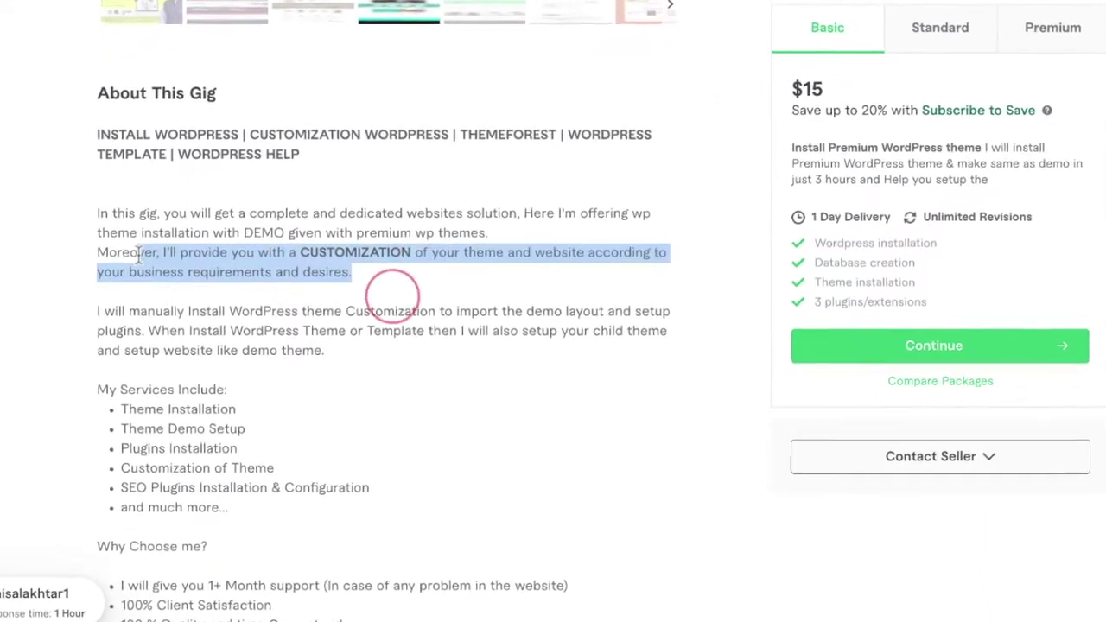
left_click(391, 298)
scroll(393, 298, "down", 2)
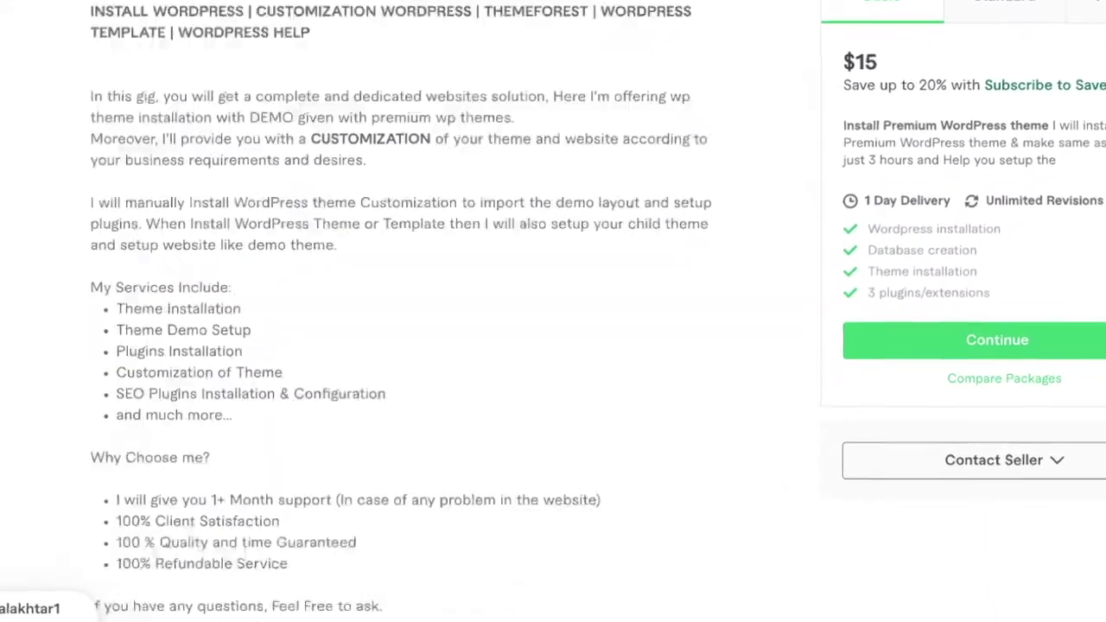
scroll(552, 346, "down", 5)
scroll(553, 345, "up", 15)
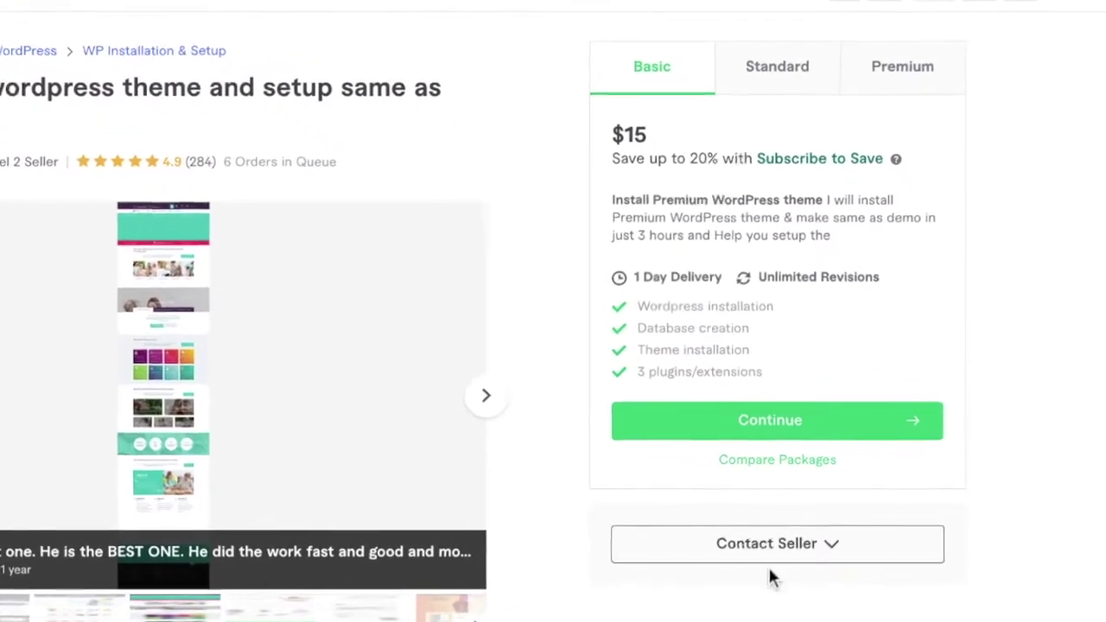
Start a quote request to the gig's seller and open the service description with a greeting addressed to the seller
left_click(776, 553)
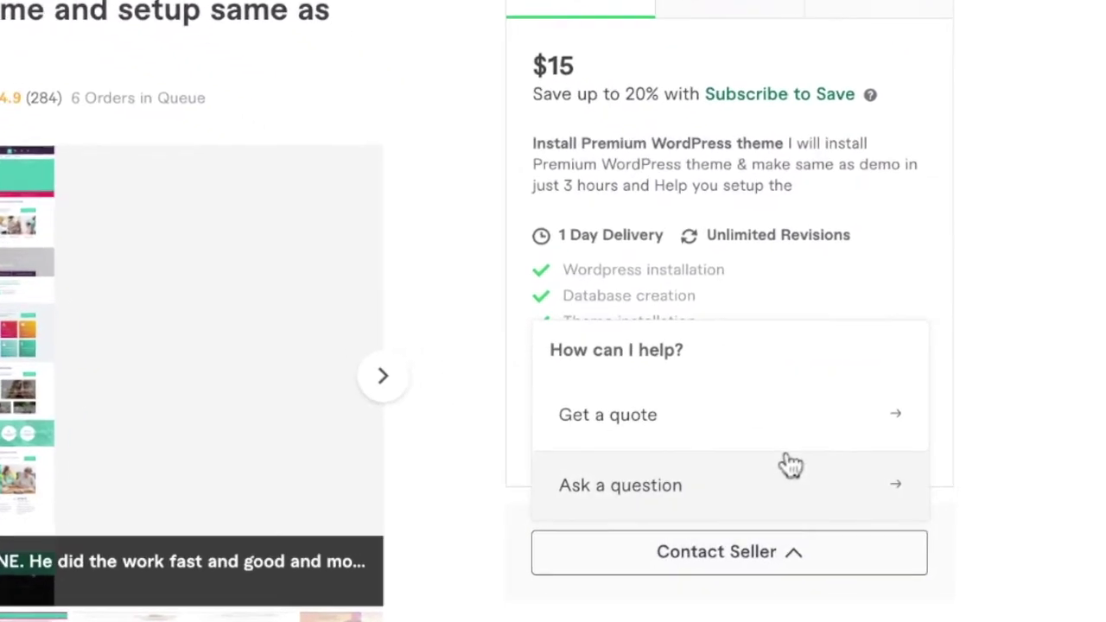
left_click(821, 414)
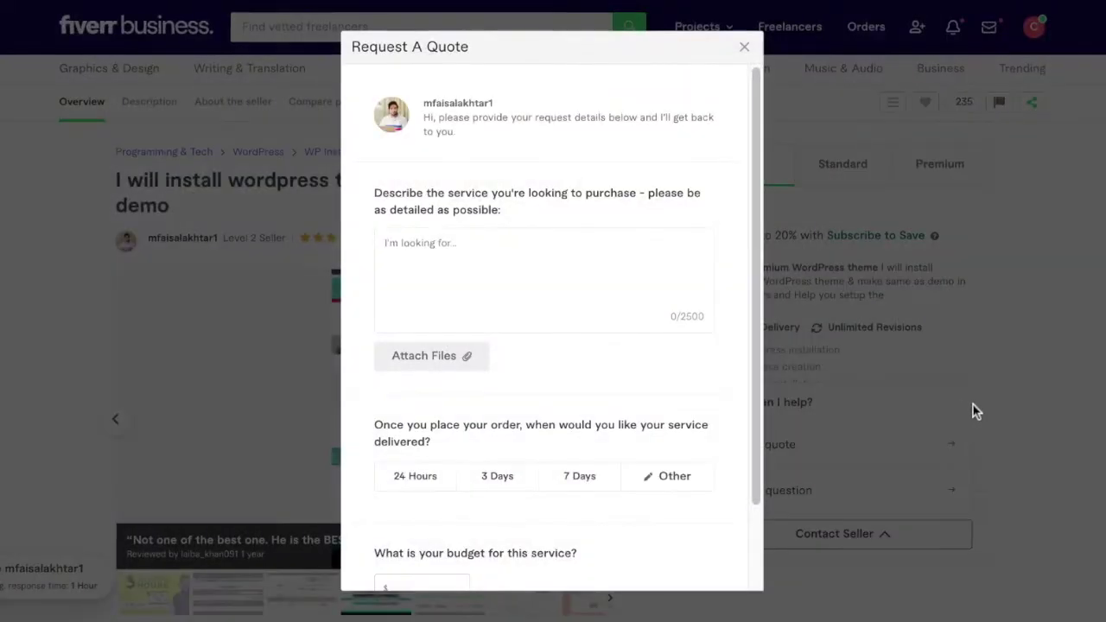
left_click(528, 259)
type("Hi Mr. ")
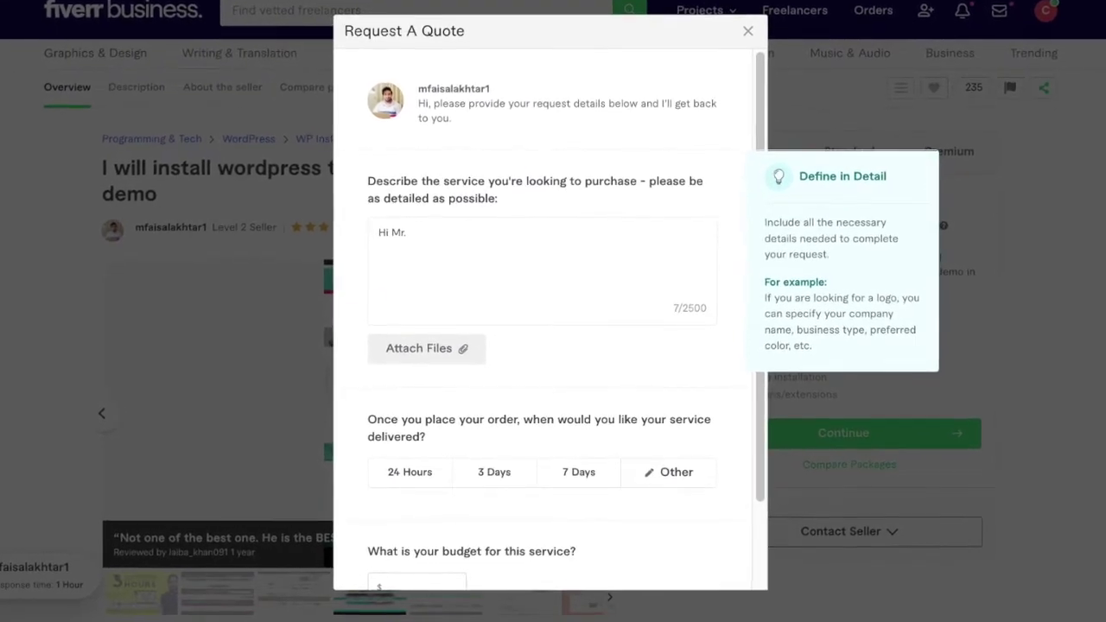
type("mfaisalak,")
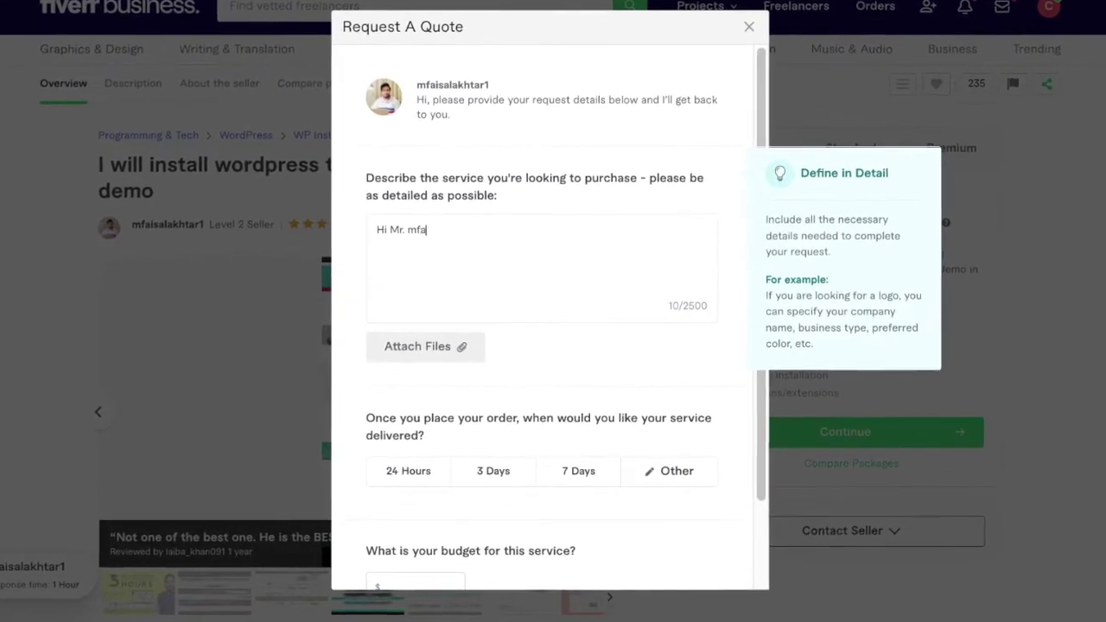
key("Return")
key("Return")
Describe buying a domain, Bluehost WordPress hosting and an Envato template, request demo installation, and ask how much and how long it will take
type("I purchased a domain name and wor")
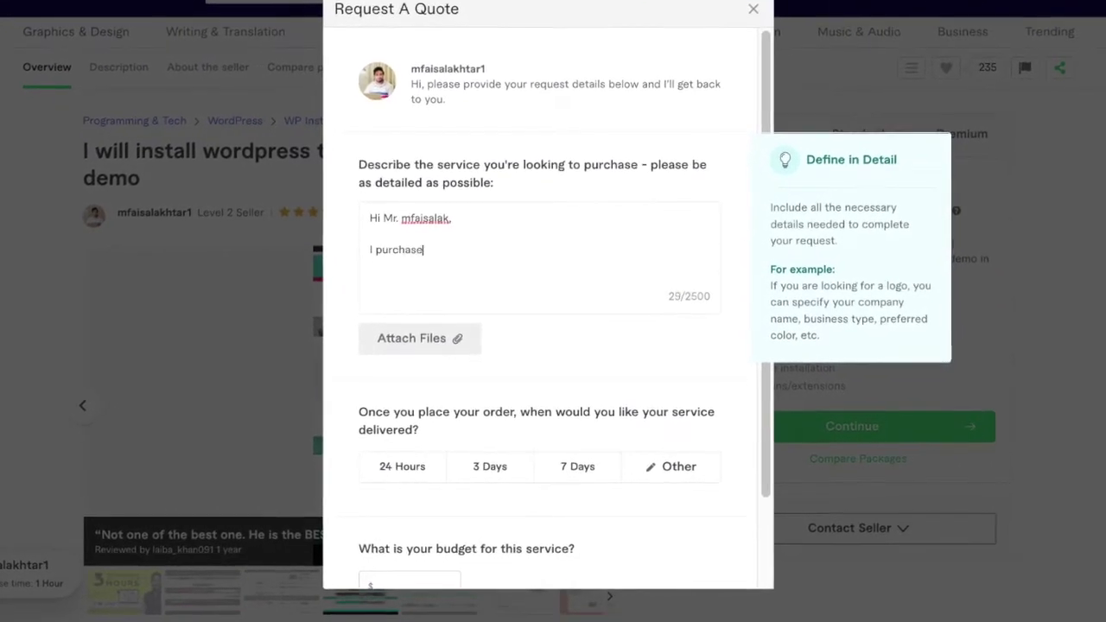
type("dpress hosting plan with bluehost.")
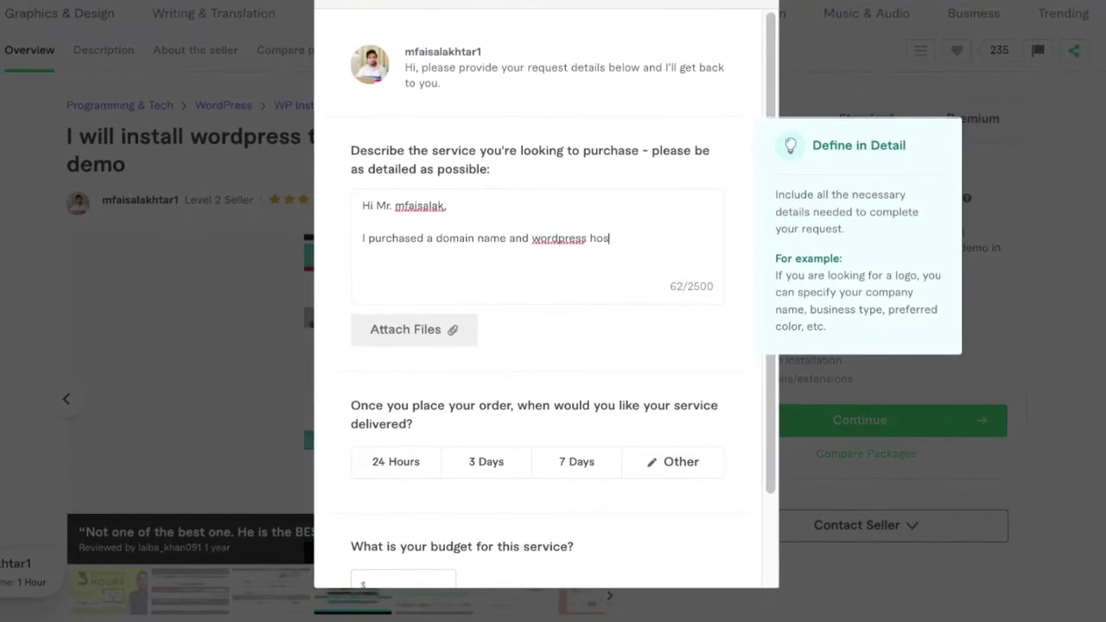
type(" a t")
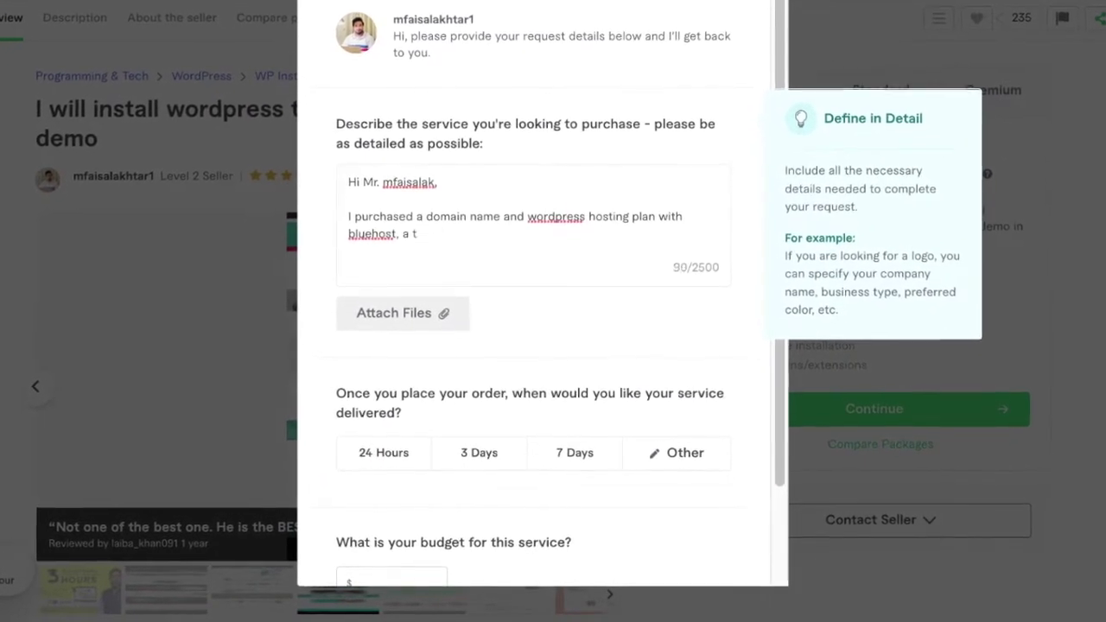
key("BackSpace")
type("wordpress template with env")
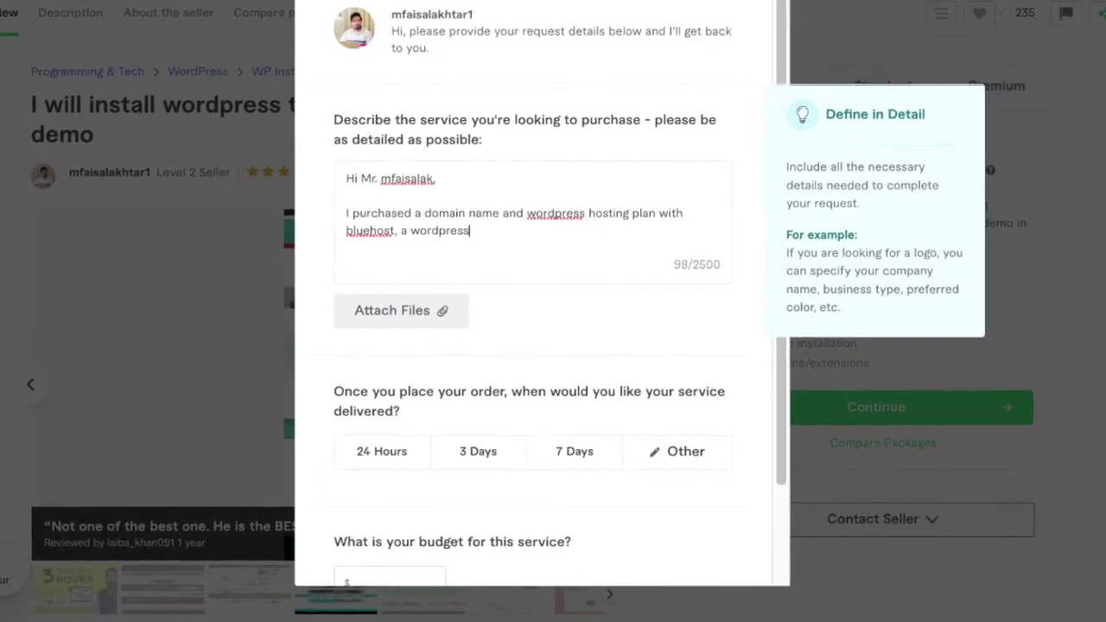
type("ato, I need the demo insta")
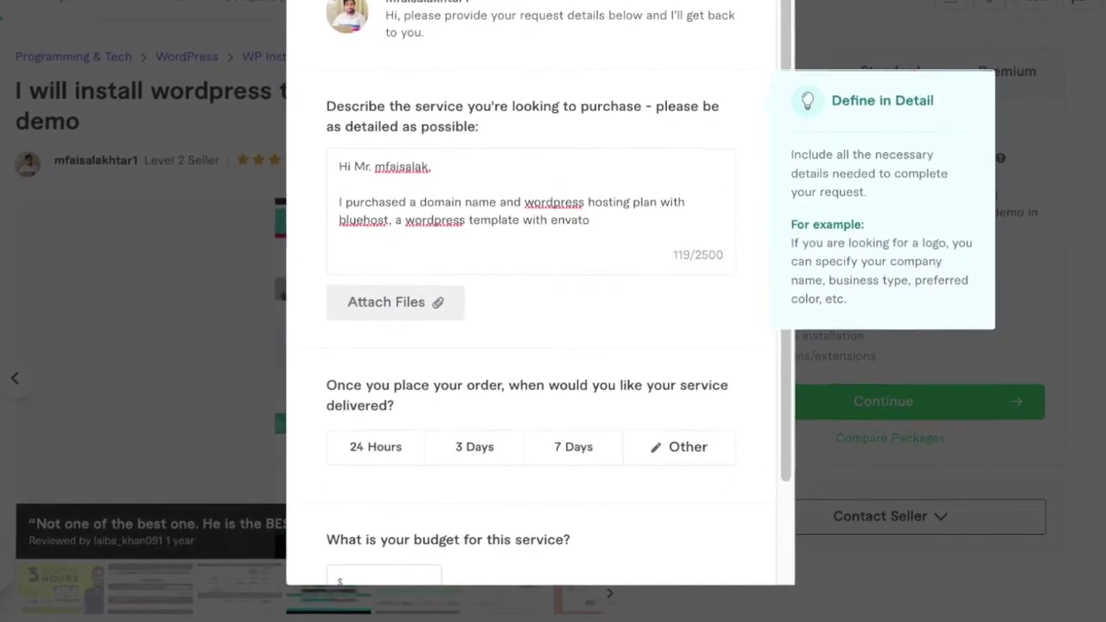
type("lled. How much and how ")
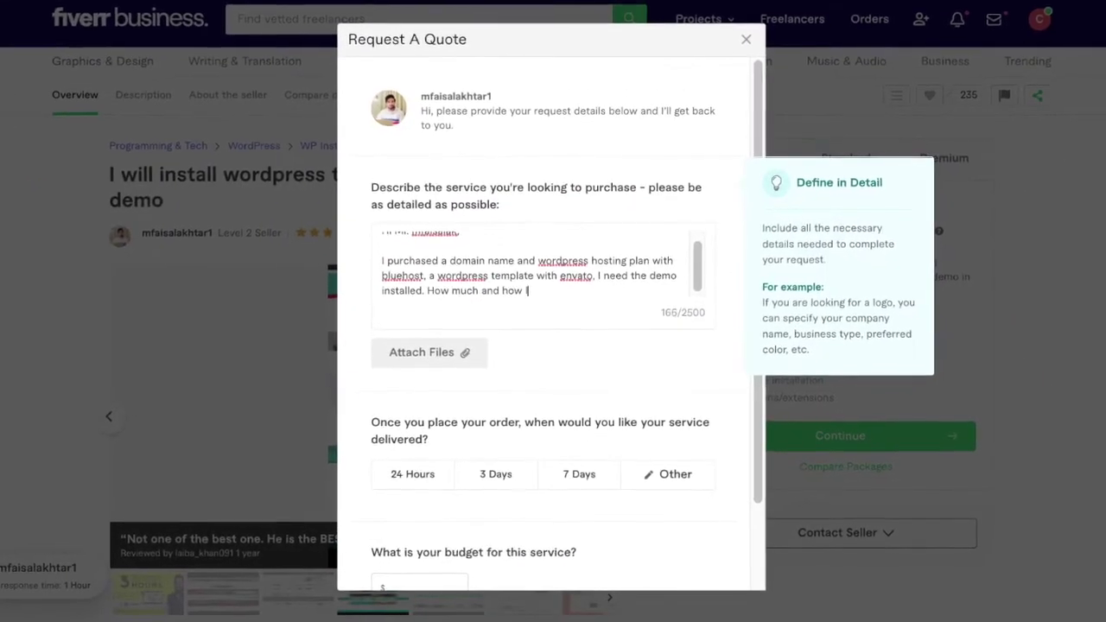
type("long will this take?")
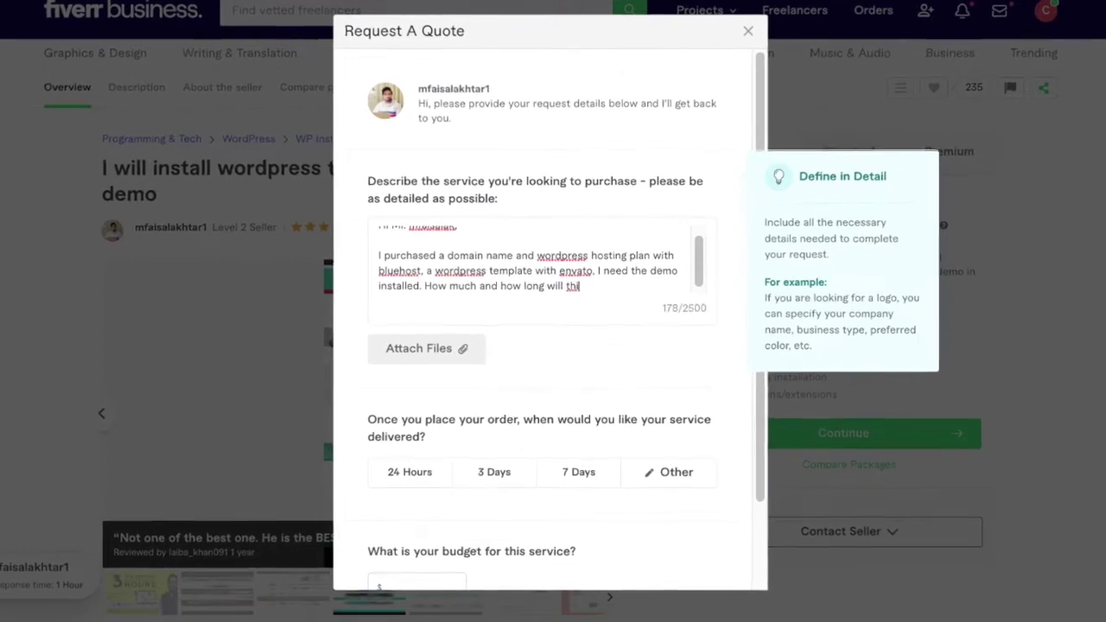
Close the quote request message with "Thanks" and the sender's first name, and review the text from its beginning
key("Return")
key("Return")
type("Thanks")
key("Return")
key("Return")
type("Adella")
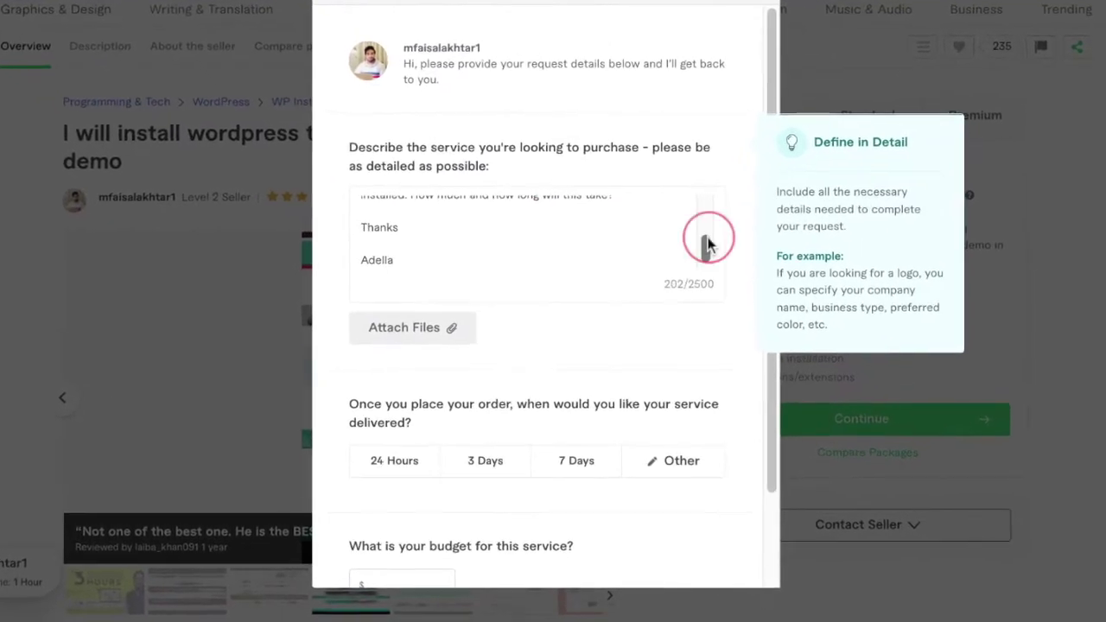
left_click_drag(709, 237, 714, 195)
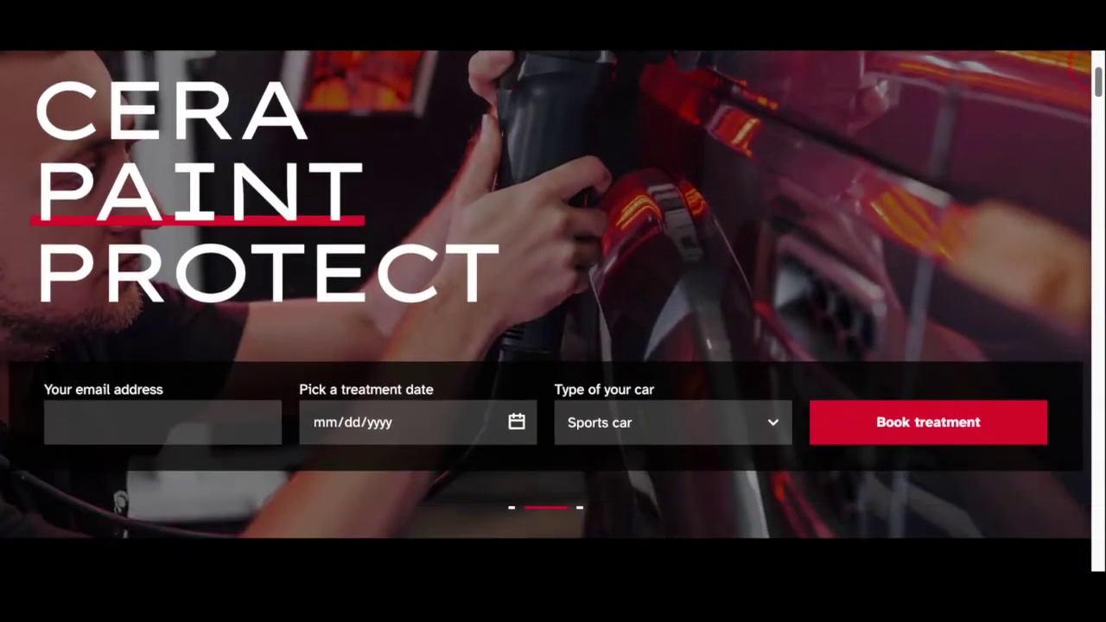
Examine the Korsel car detailing demo home page, including its services, monthly offer, pricing packages, custom request form and testimonials
scroll(1080, 67, "down", 5)
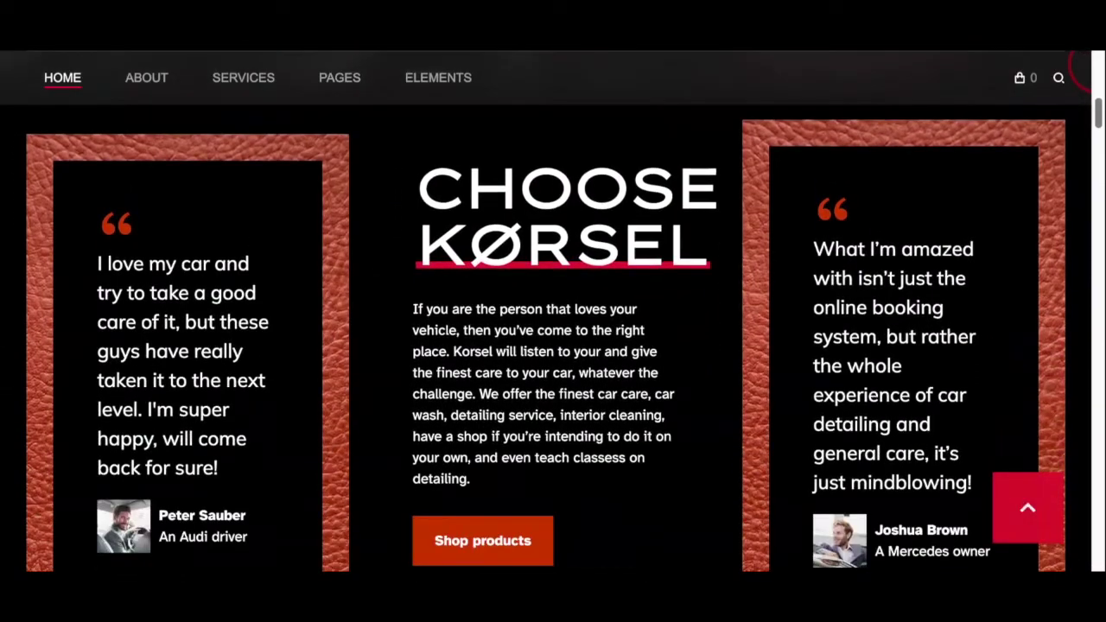
scroll(1080, 68, "down", 4)
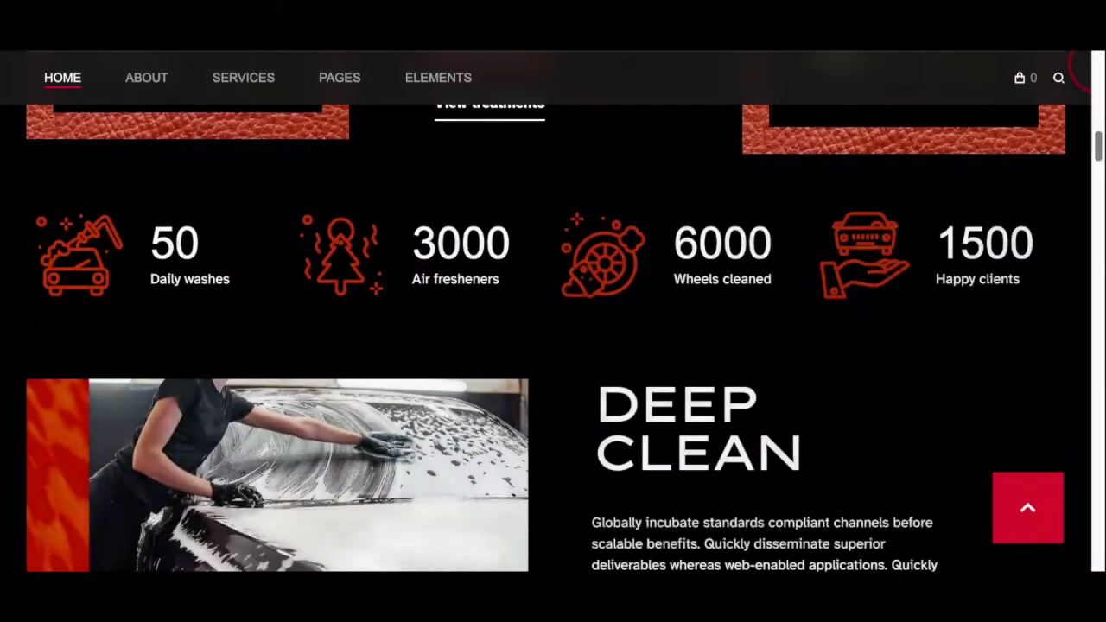
scroll(1079, 68, "down", 6)
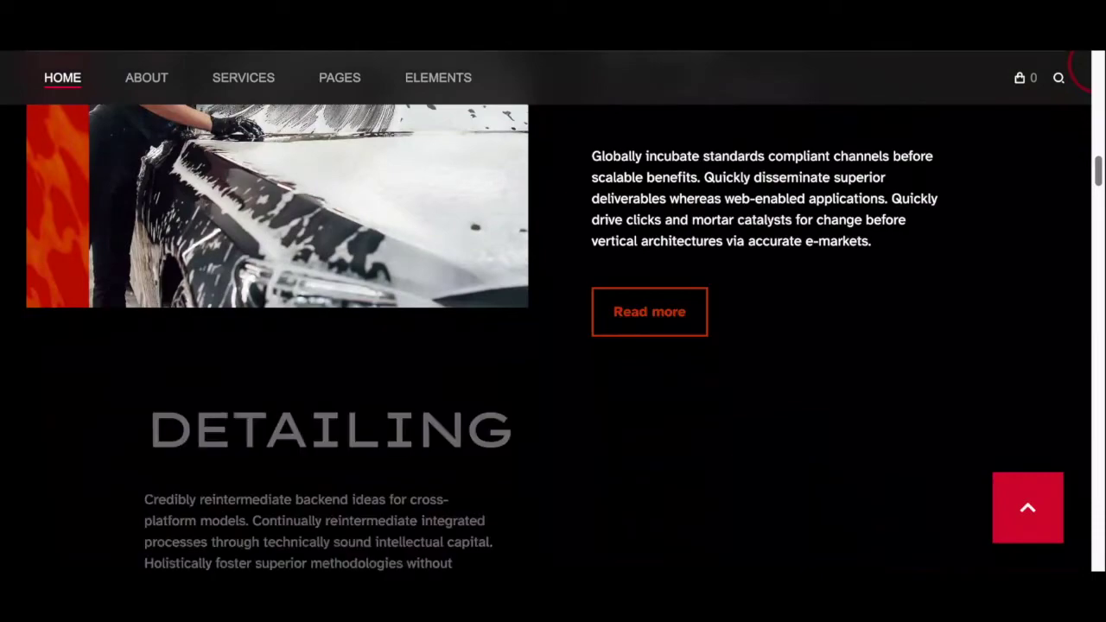
scroll(1080, 68, "down", 3)
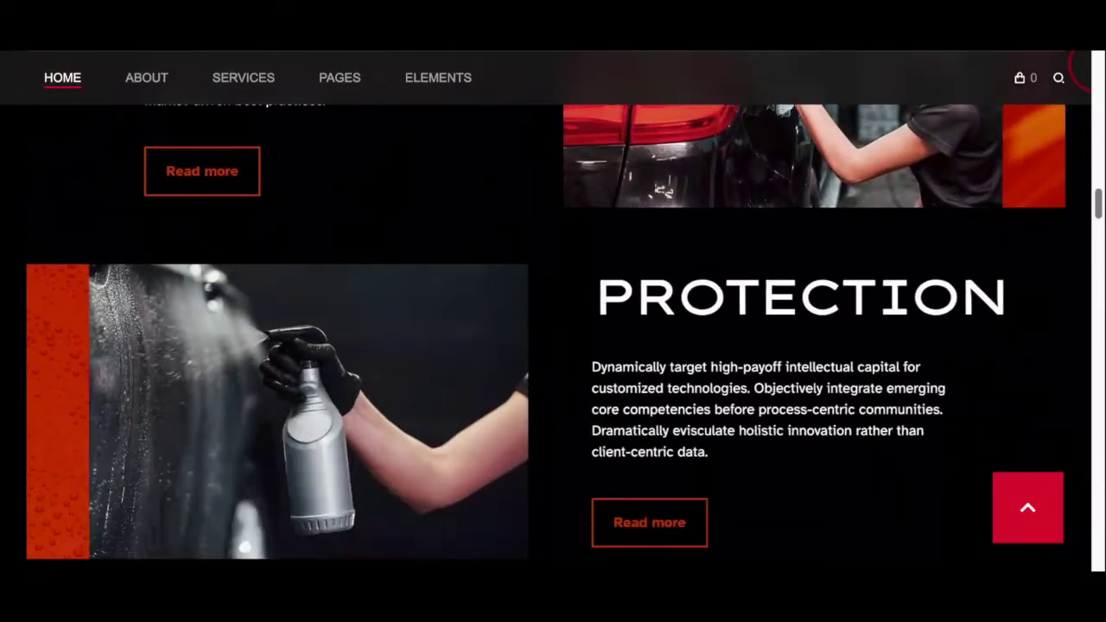
scroll(1080, 68, "down", 7)
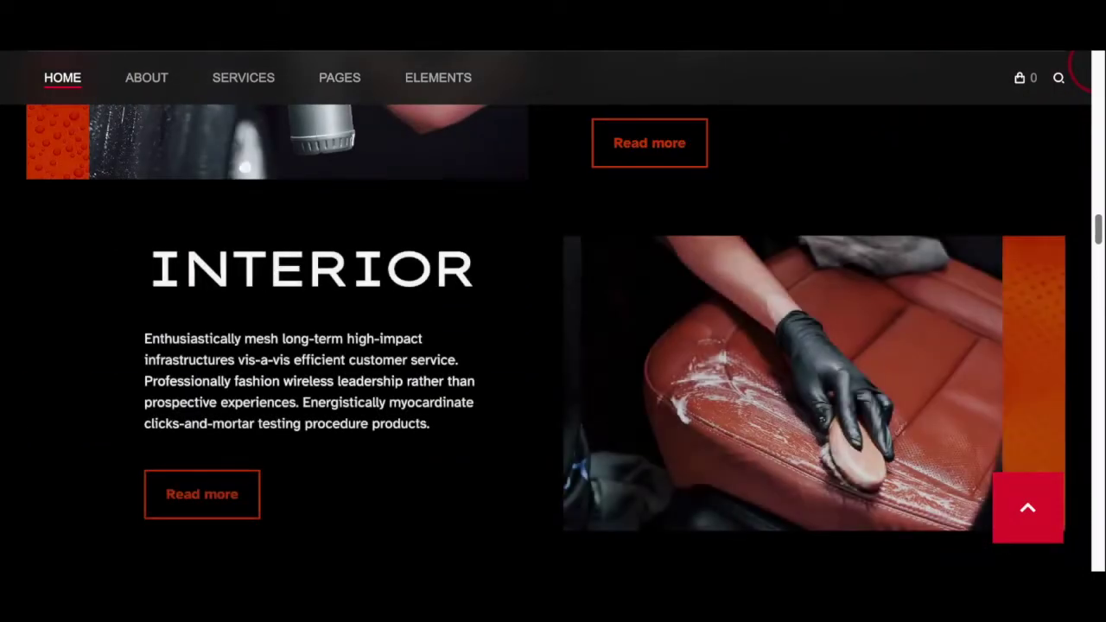
scroll(1080, 67, "down", 3)
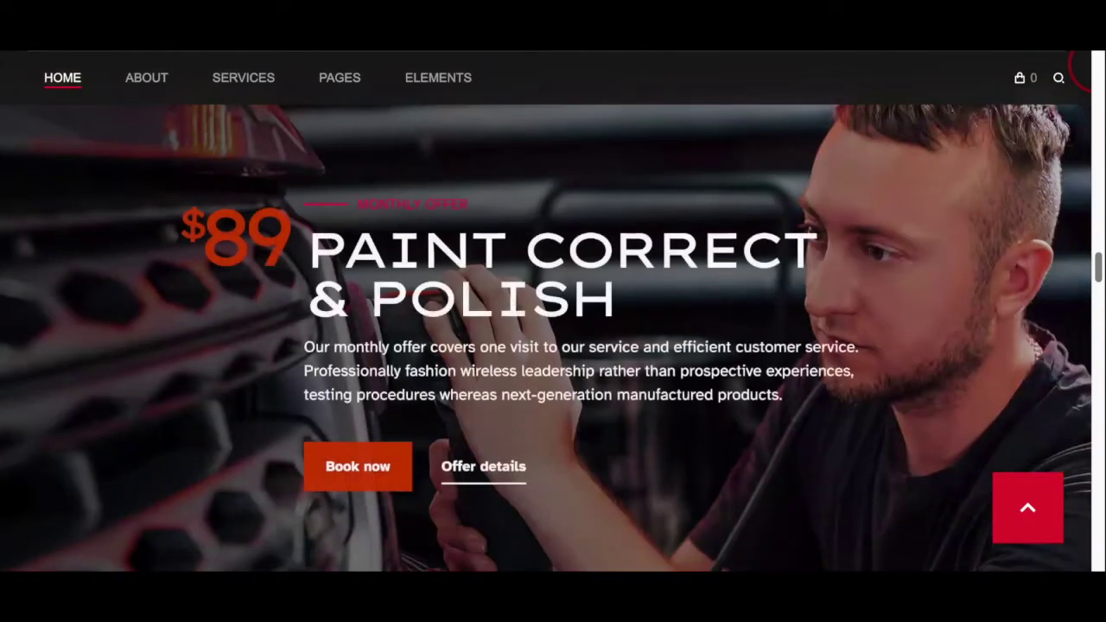
scroll(1080, 68, "down", 6)
scroll(1080, 68, "down", 6)
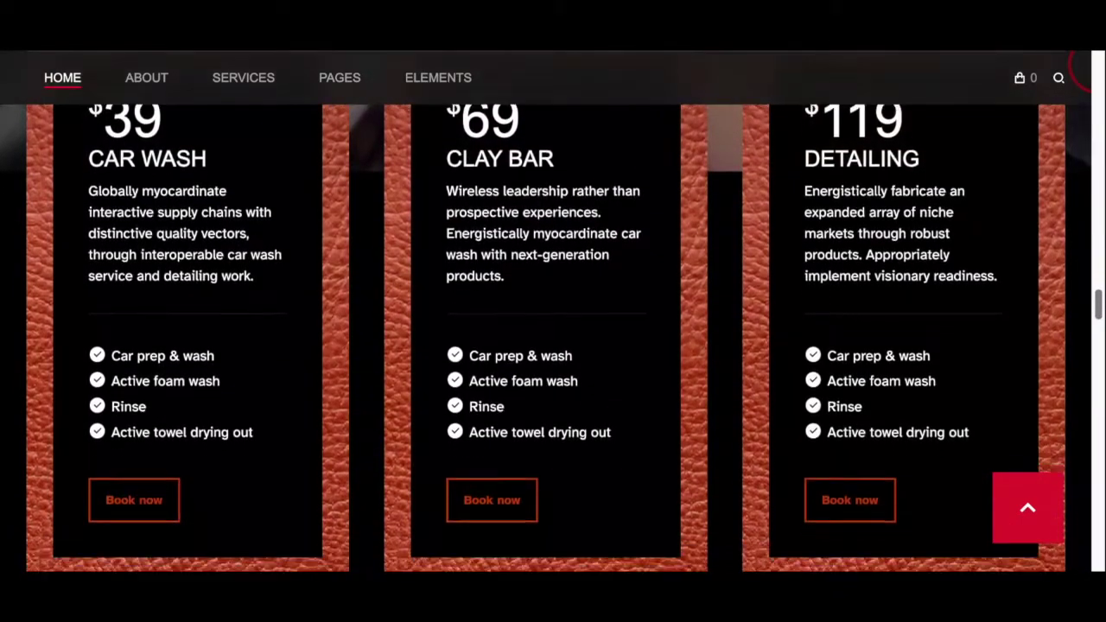
scroll(1080, 69, "down", 7)
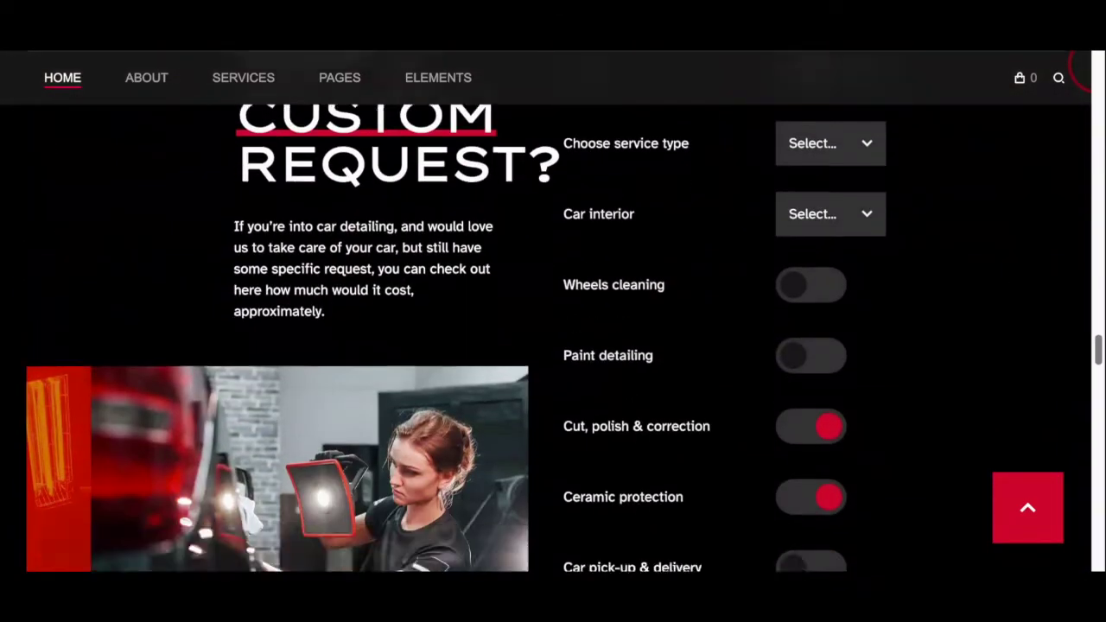
scroll(1080, 67, "down", 8)
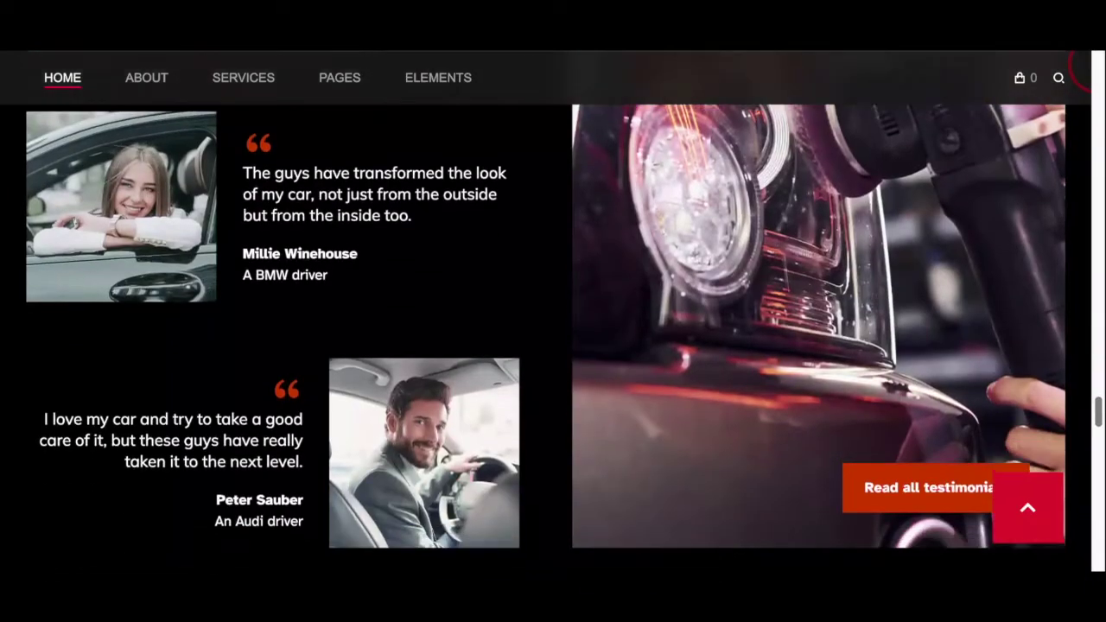
scroll(1080, 68, "down", 3)
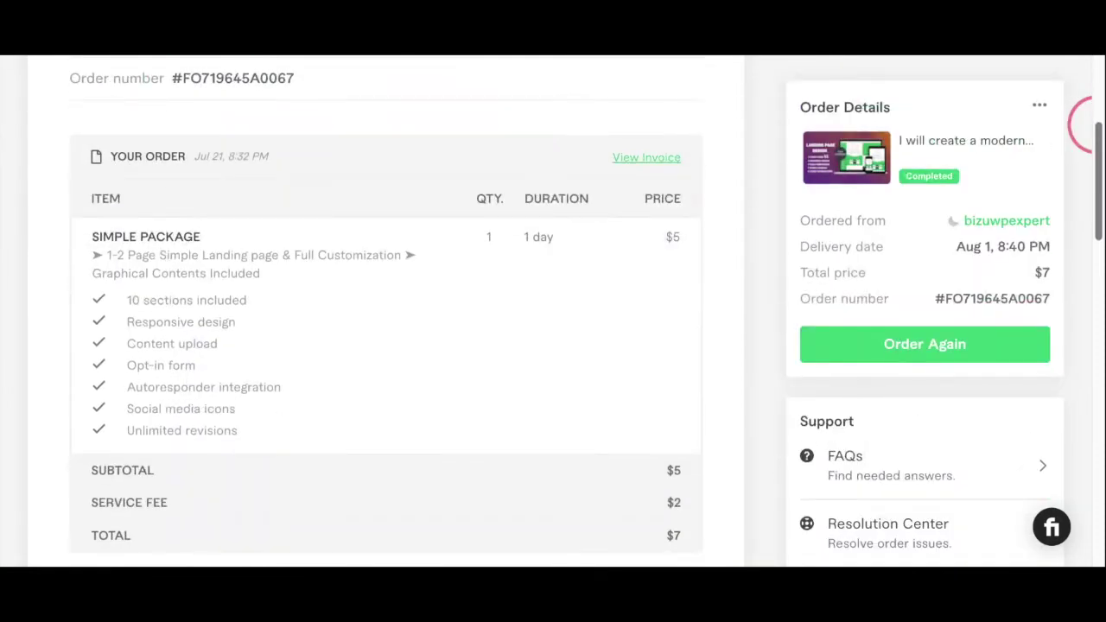
Review the completed Fiverr landing page order, including its package details, price summary and activity messages with the seller
scroll(1090, 125, "down", 3)
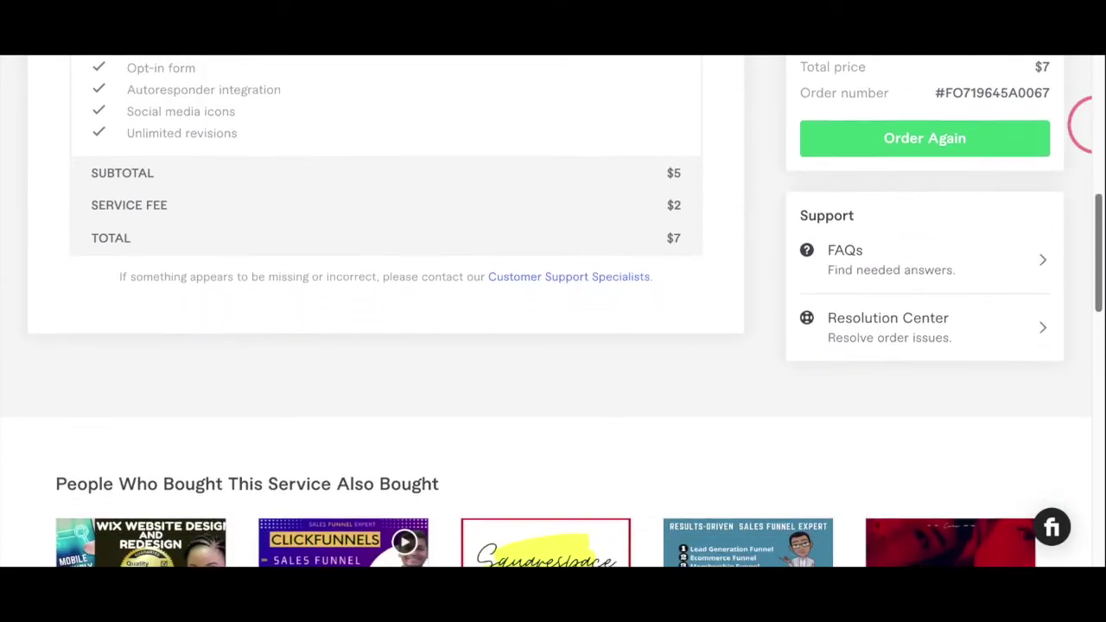
scroll(1090, 125, "up", 4)
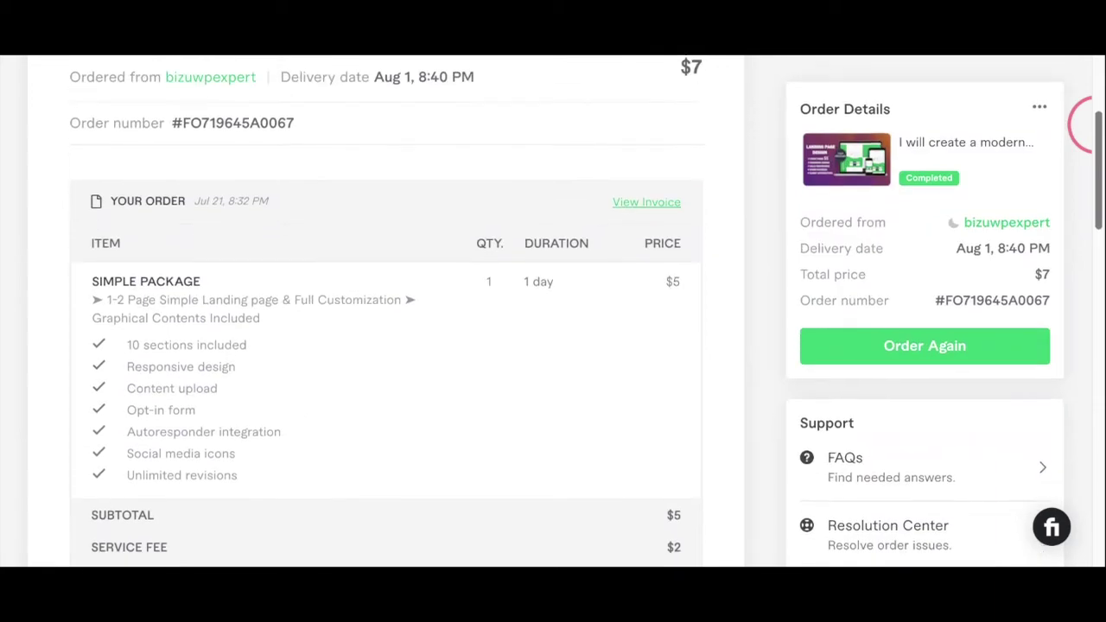
left_click_drag(1091, 126, 1097, 84)
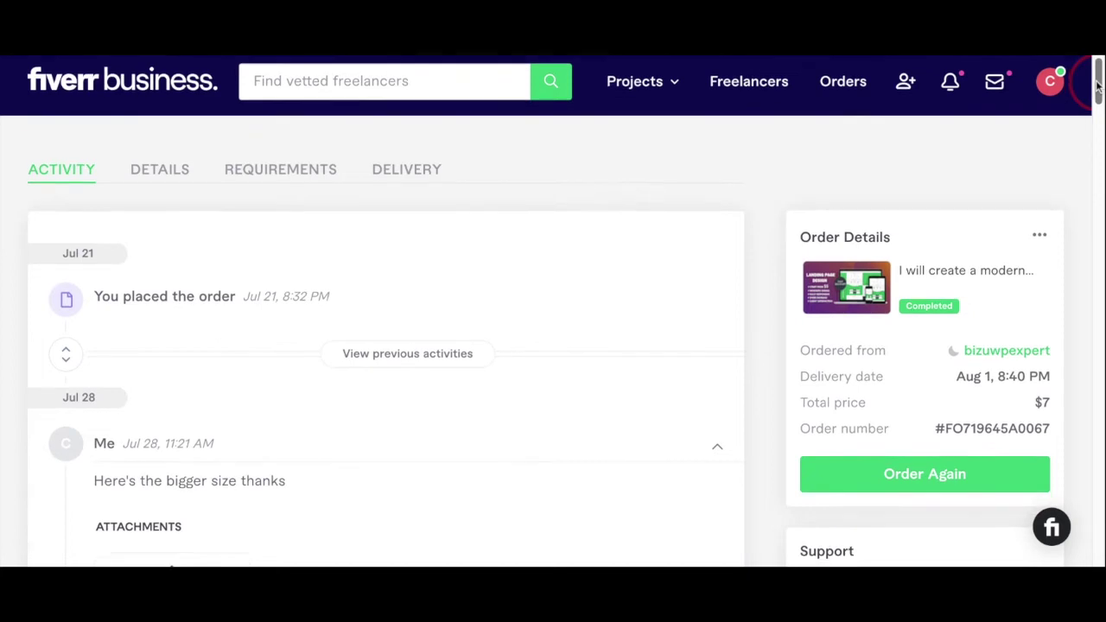
scroll(1095, 83, "down", 5)
scroll(1093, 83, "down", 8)
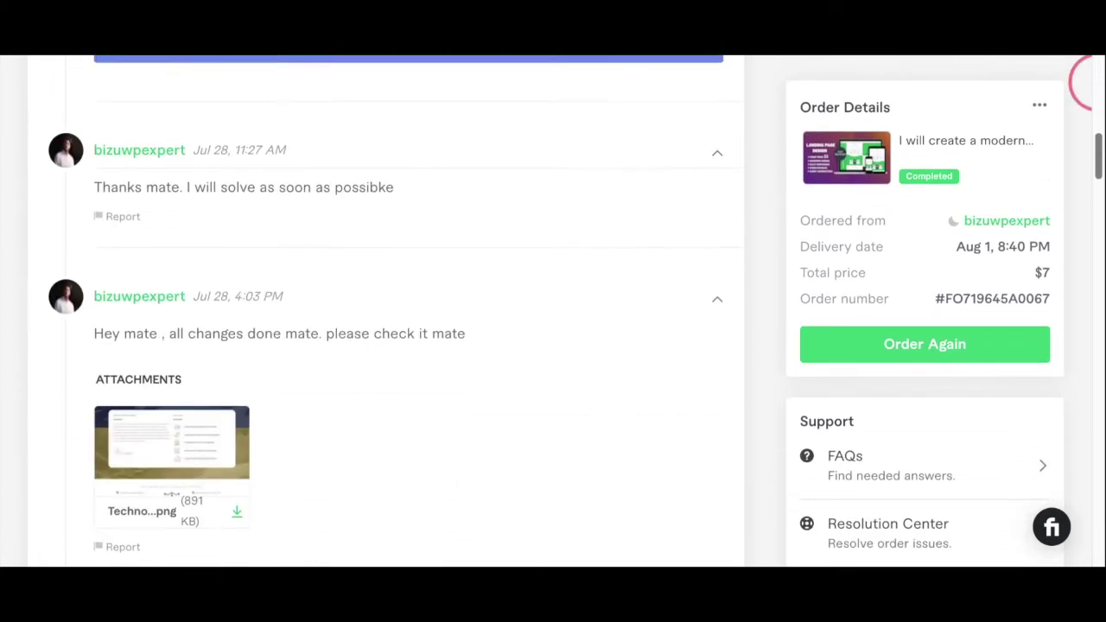
scroll(1093, 82, "down", 8)
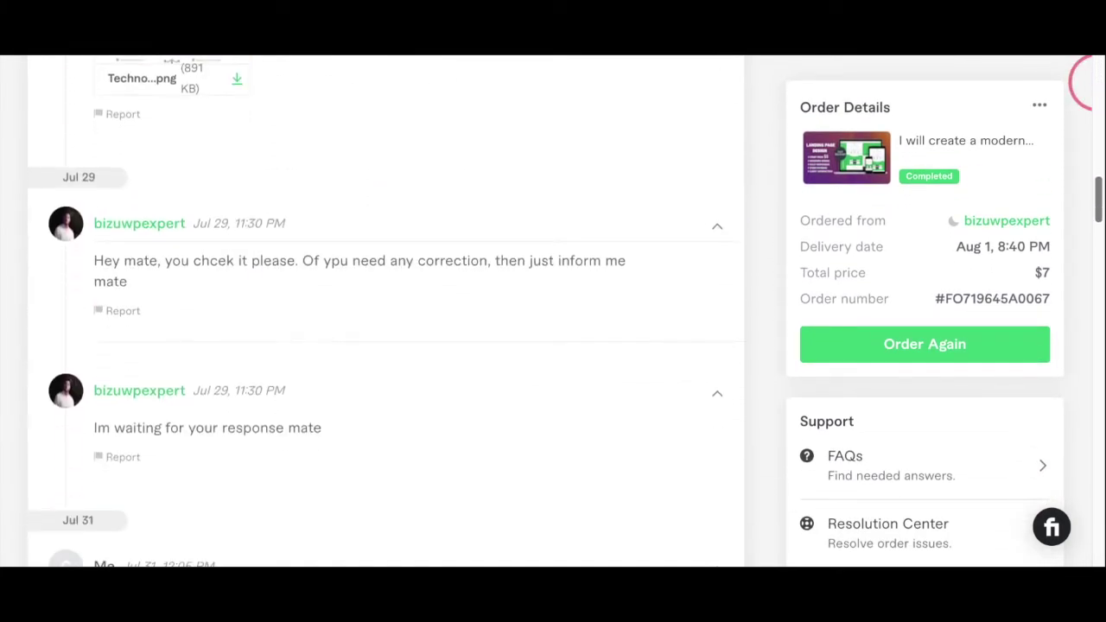
scroll(1093, 83, "down", 7)
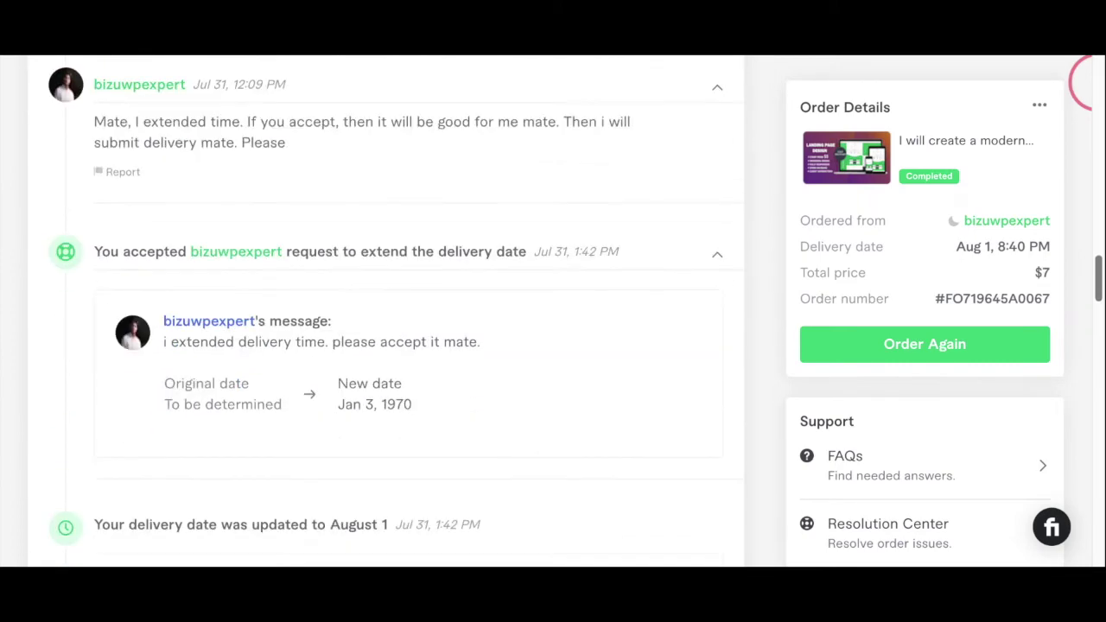
scroll(1093, 83, "down", 7)
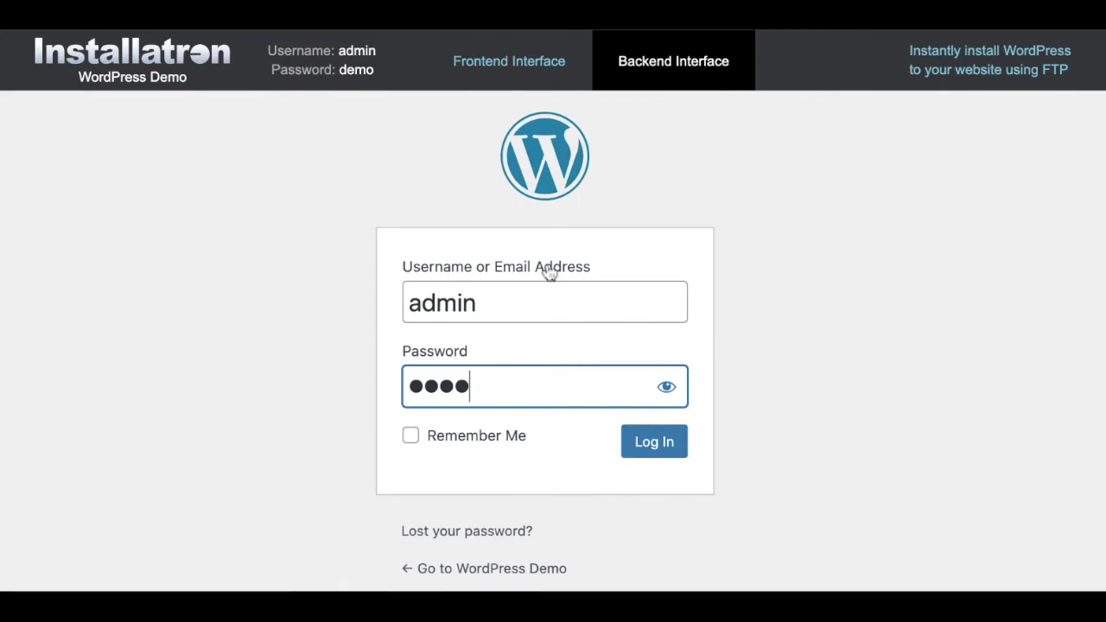
Log in to the WordPress demo backend and open the admin user's profile to review its personal options and contact info
left_click(661, 453)
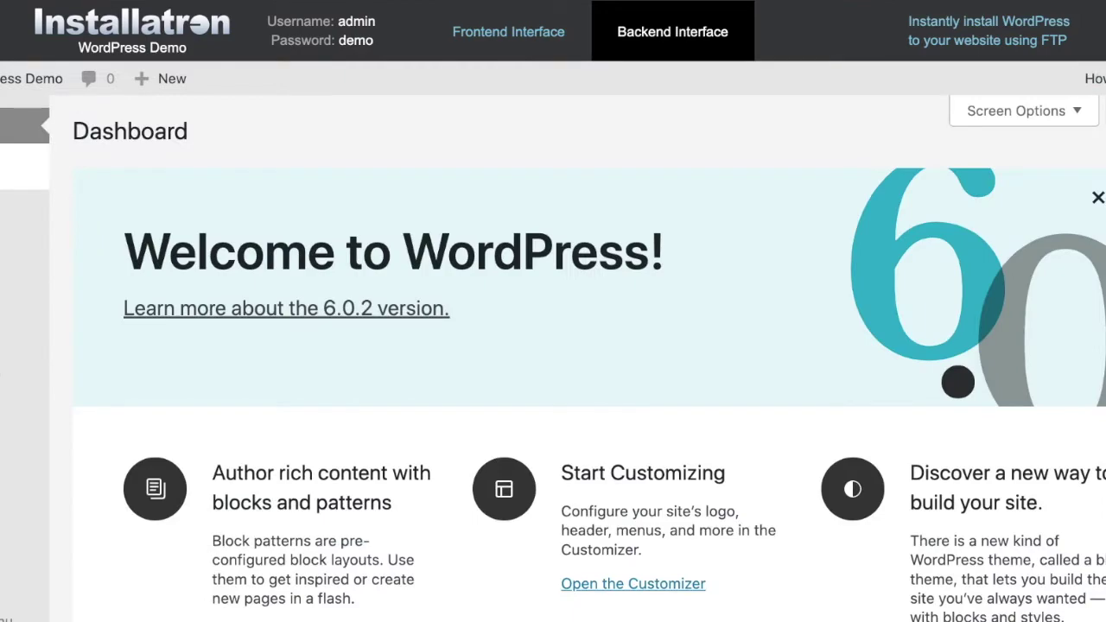
scroll(590, 362, "down", 10)
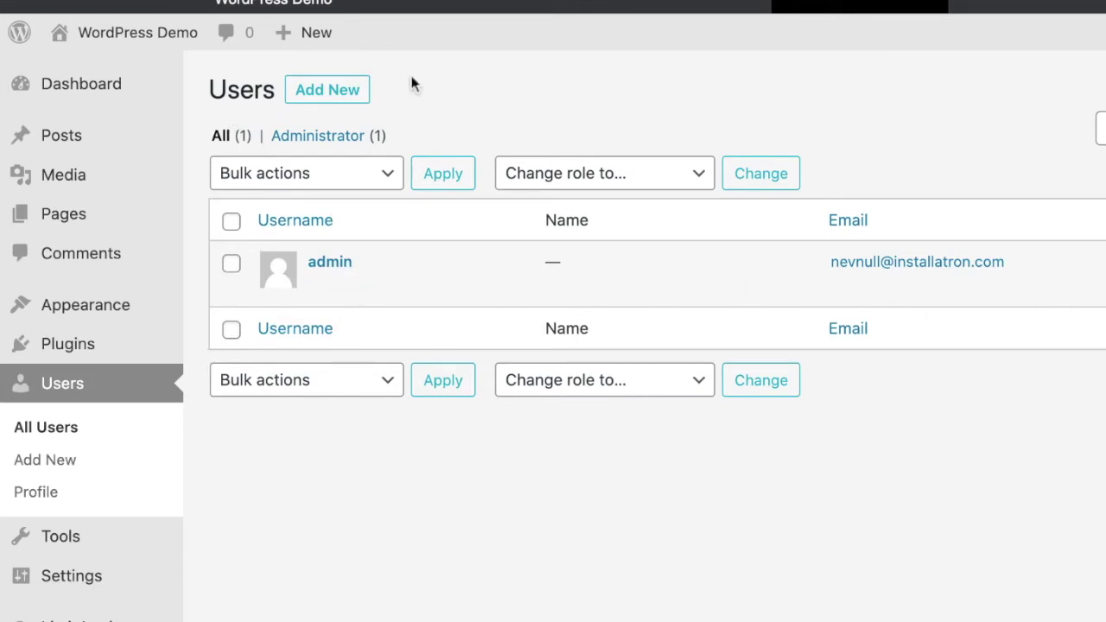
left_click(321, 287)
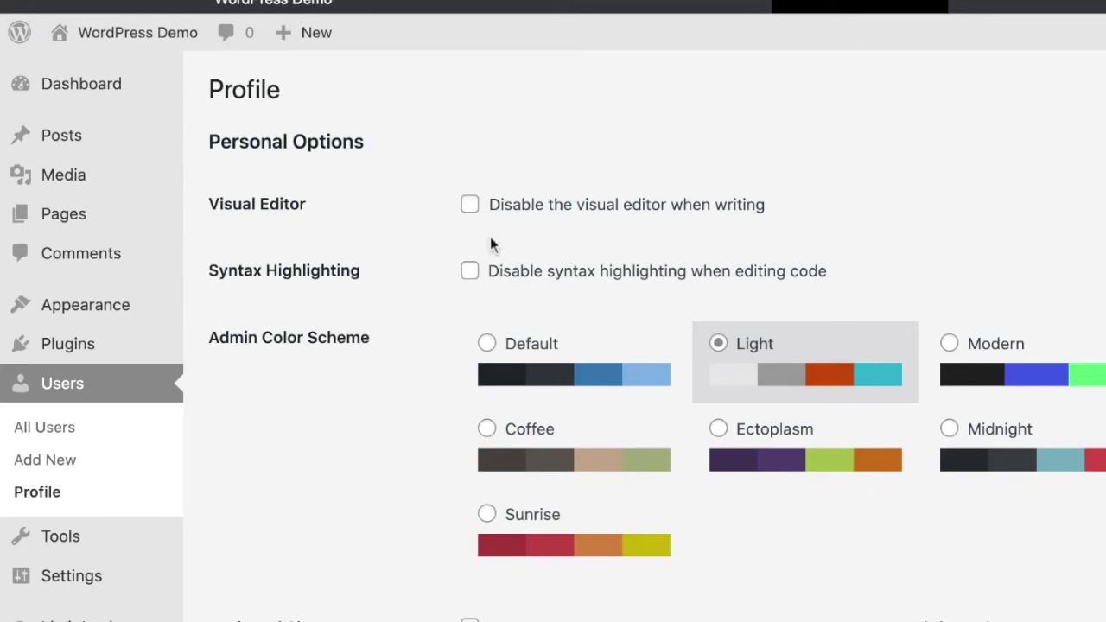
scroll(566, 164, "down", 10)
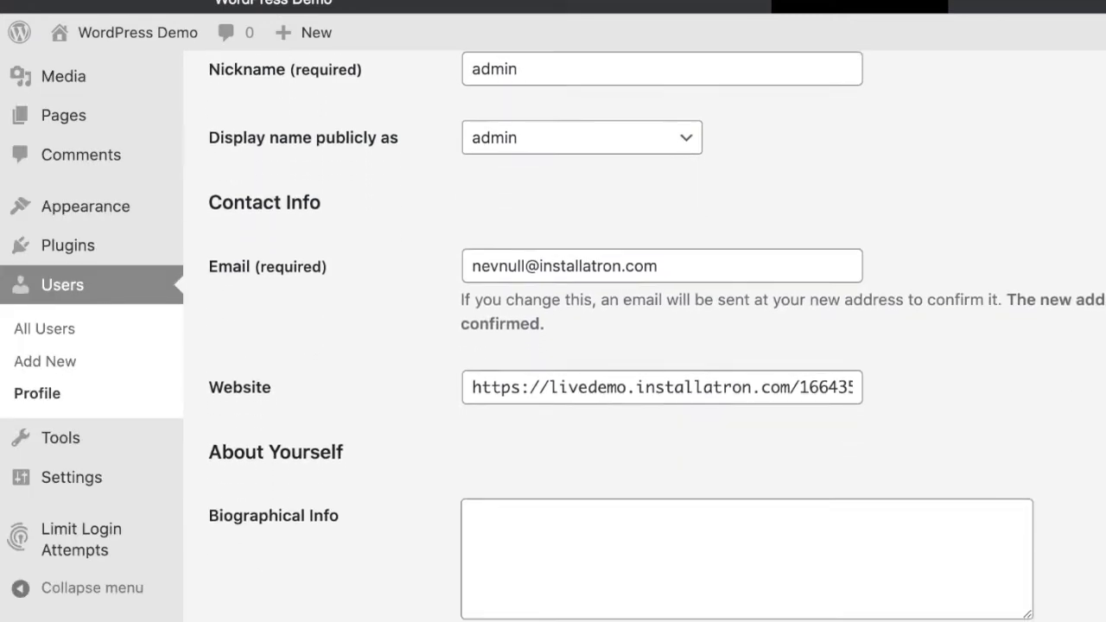
scroll(566, 346, "down", 7)
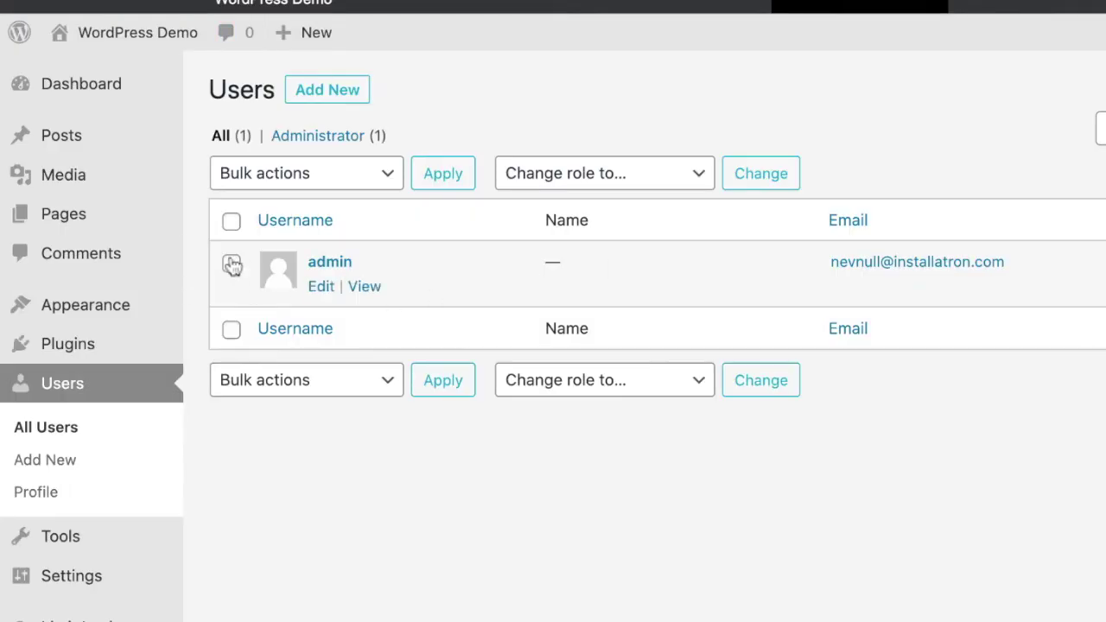
Start adding a new WordPress user, enter the person's first name as the username, and go to the role setting
left_click(338, 93)
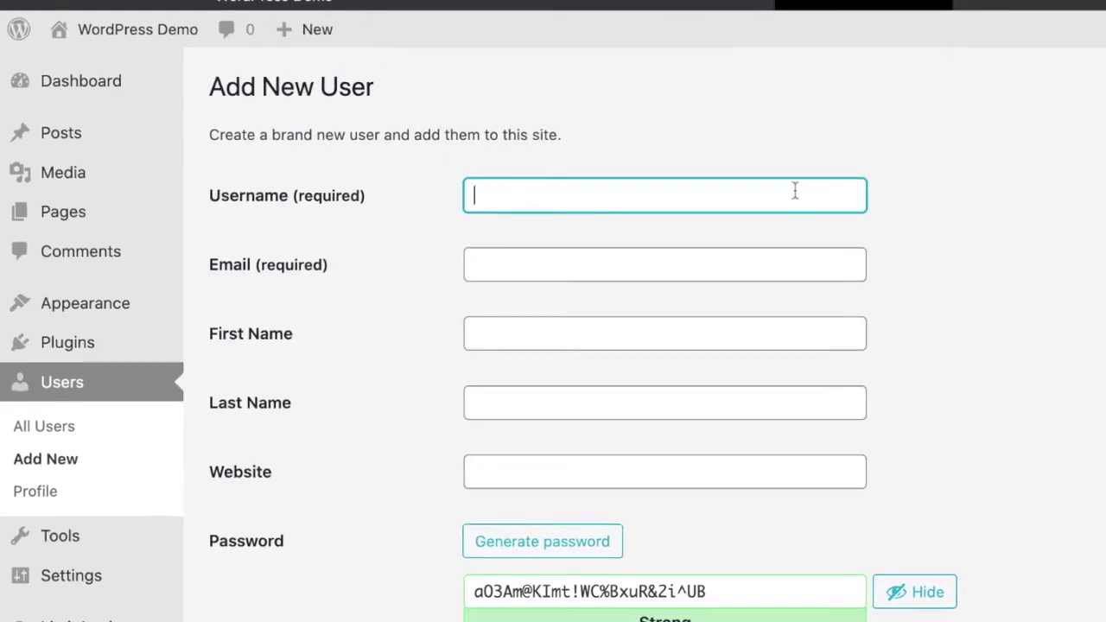
type("Adella")
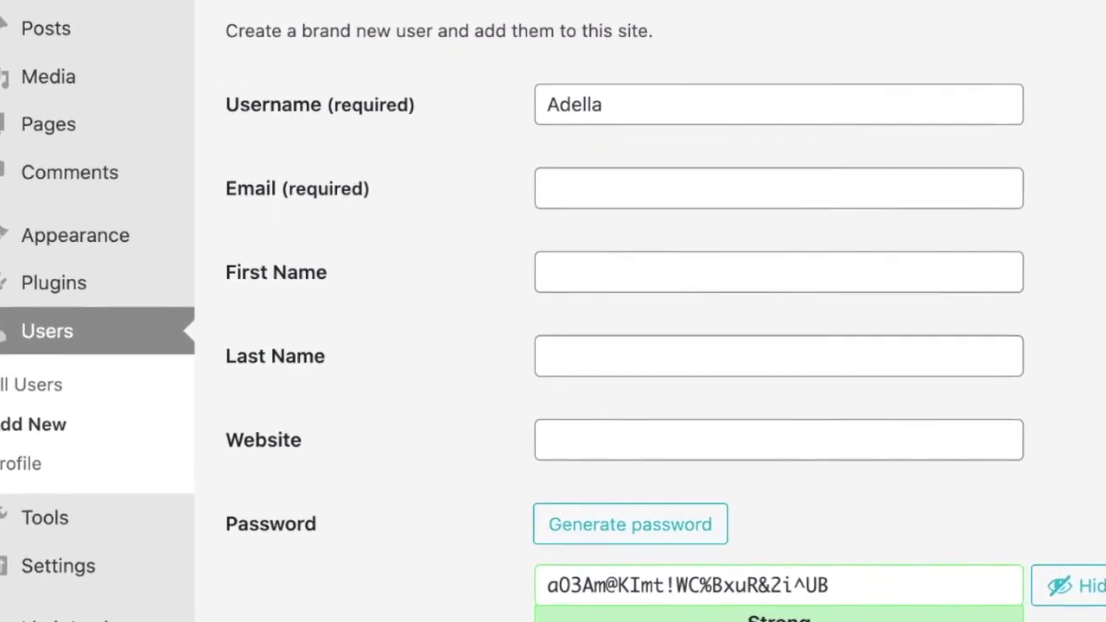
scroll(553, 346, "down", 5)
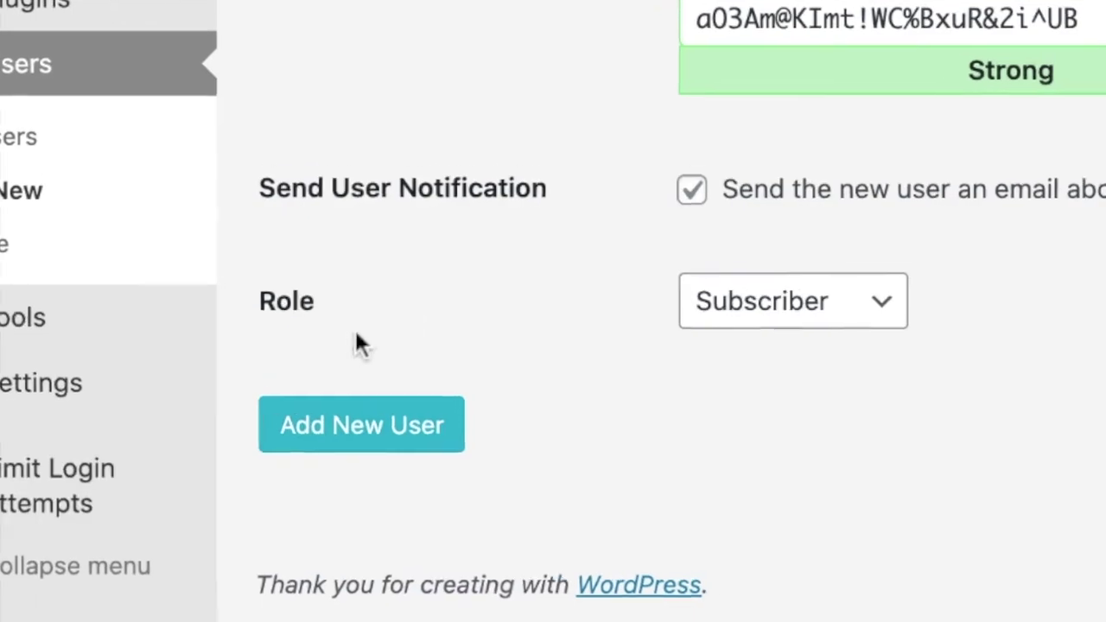